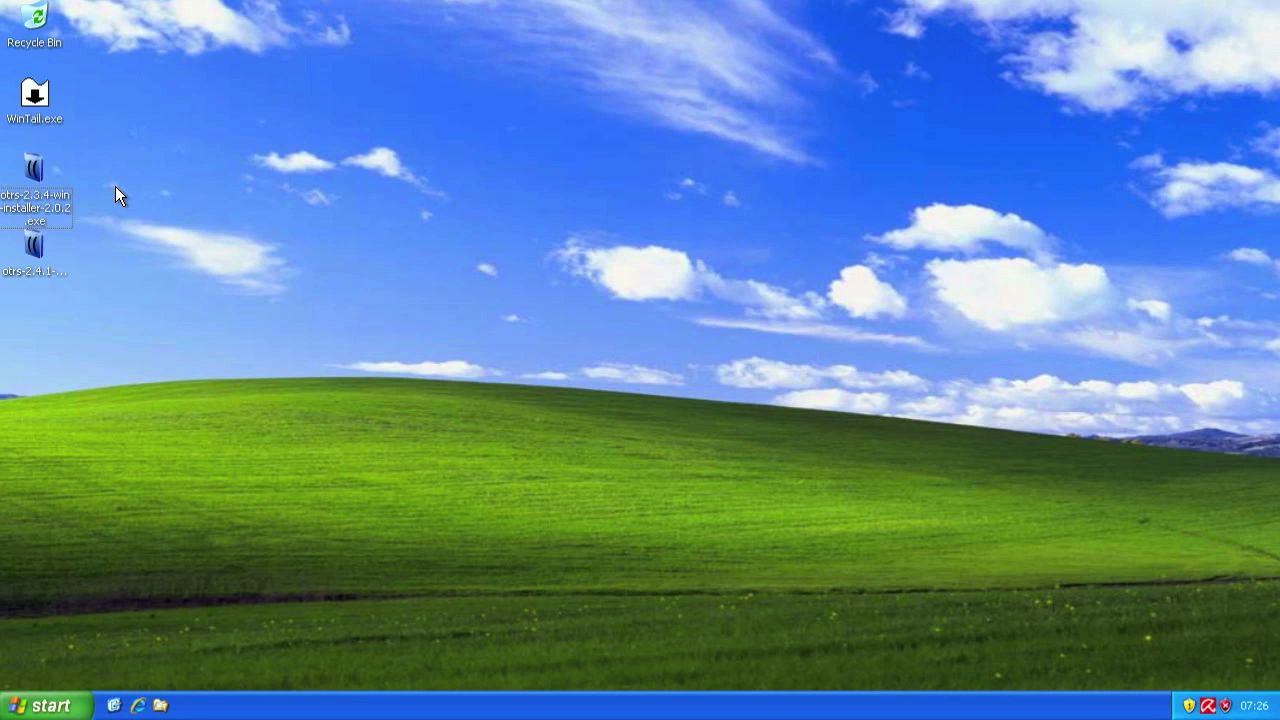
- Launch otrs-2.3.4-win-installer-2.0.2.exe from the desktop and allow it to run past the security warning
{"action": "left_click", "coordinate": [31, 172]}
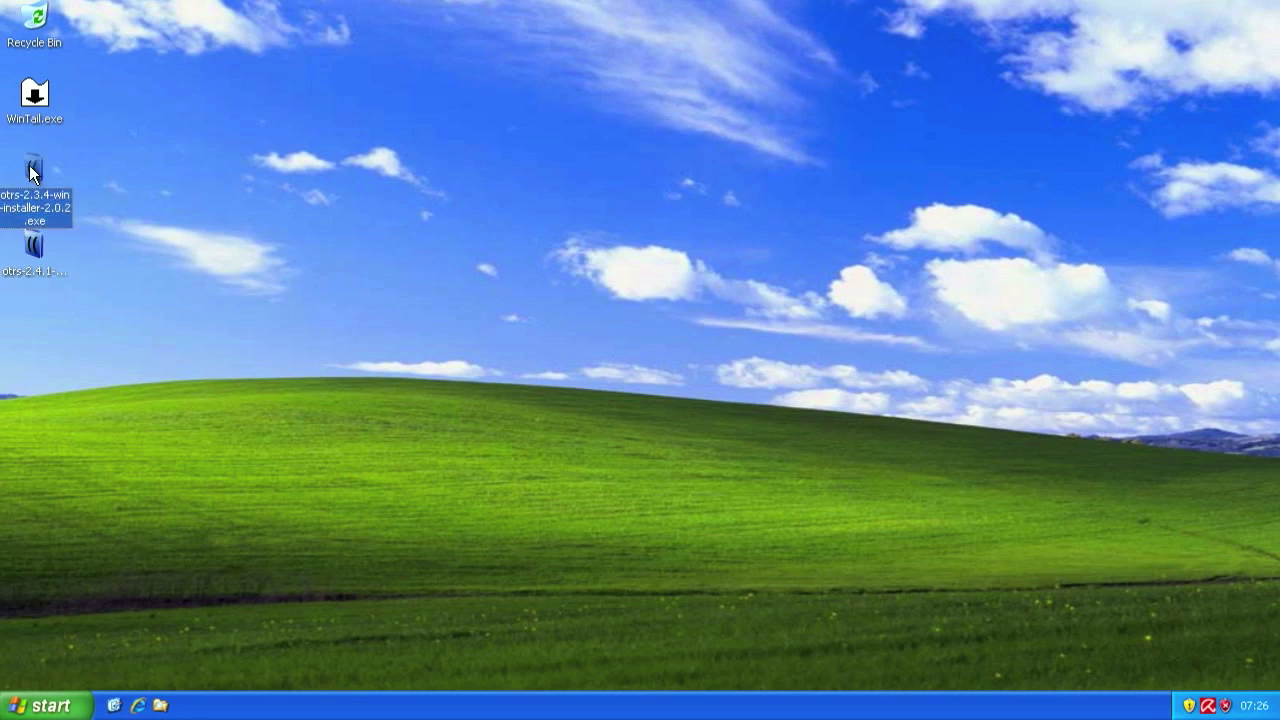
{"action": "double_click", "coordinate": [31, 172]}
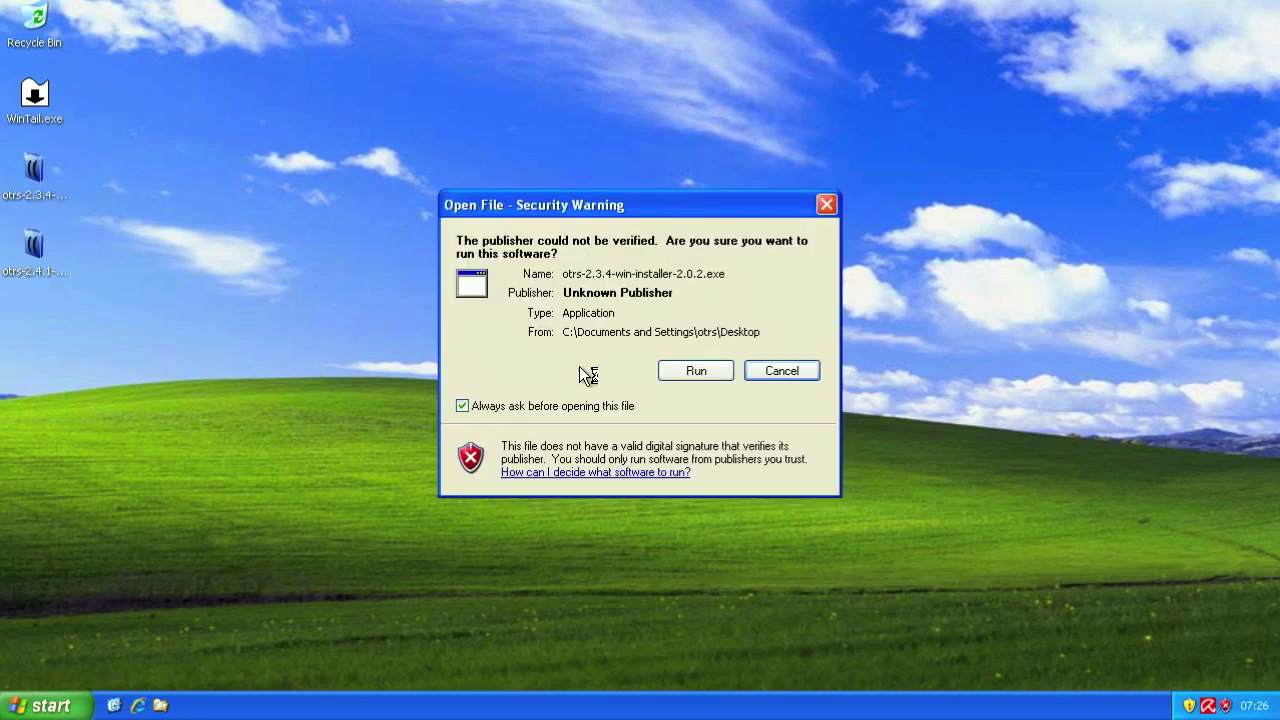
{"action": "left_click", "coordinate": [686, 378]}
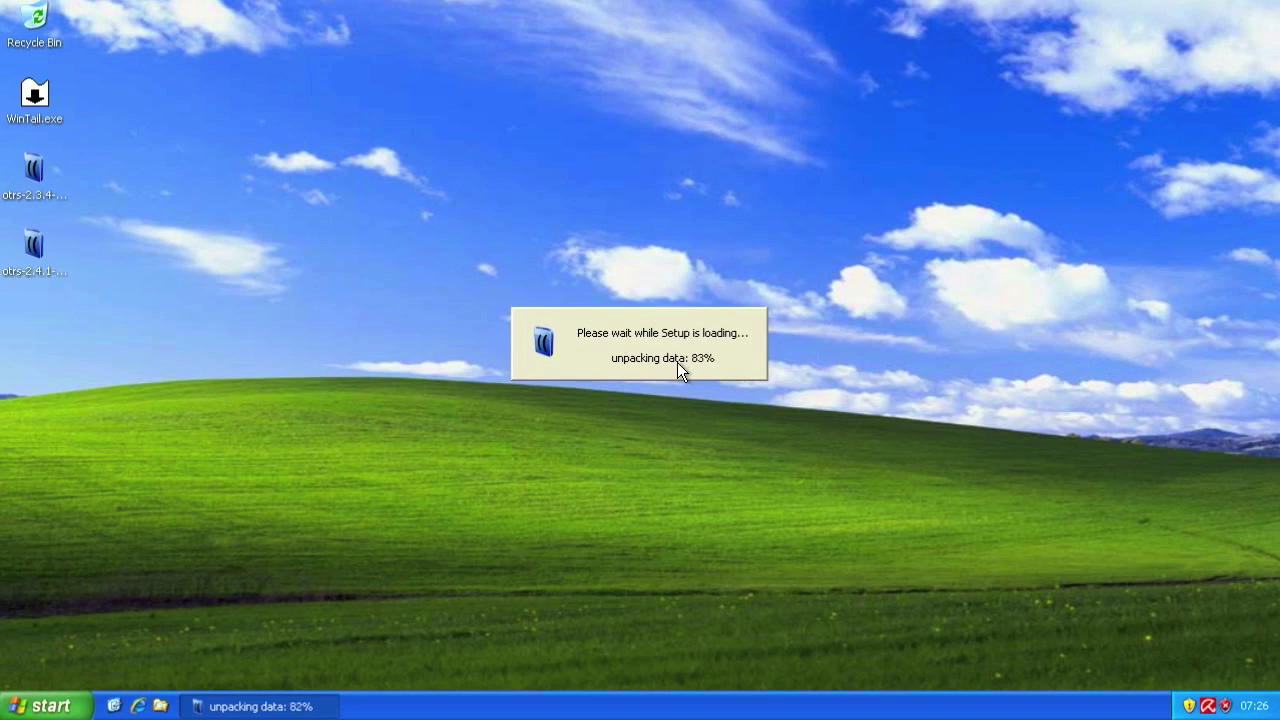
- Confirm the installer language and accept the GPL Version 2 and Version 1 licences
{"action": "left_click", "coordinate": [646, 400]}
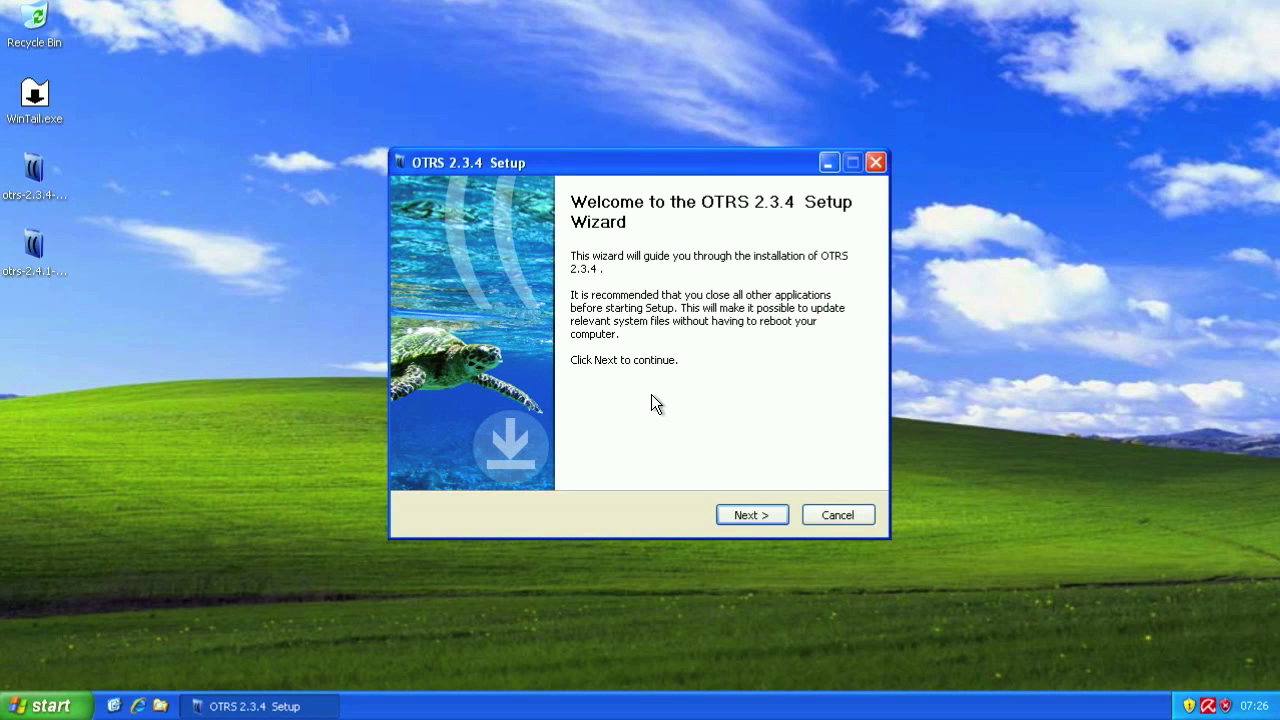
{"action": "left_click", "coordinate": [765, 509]}
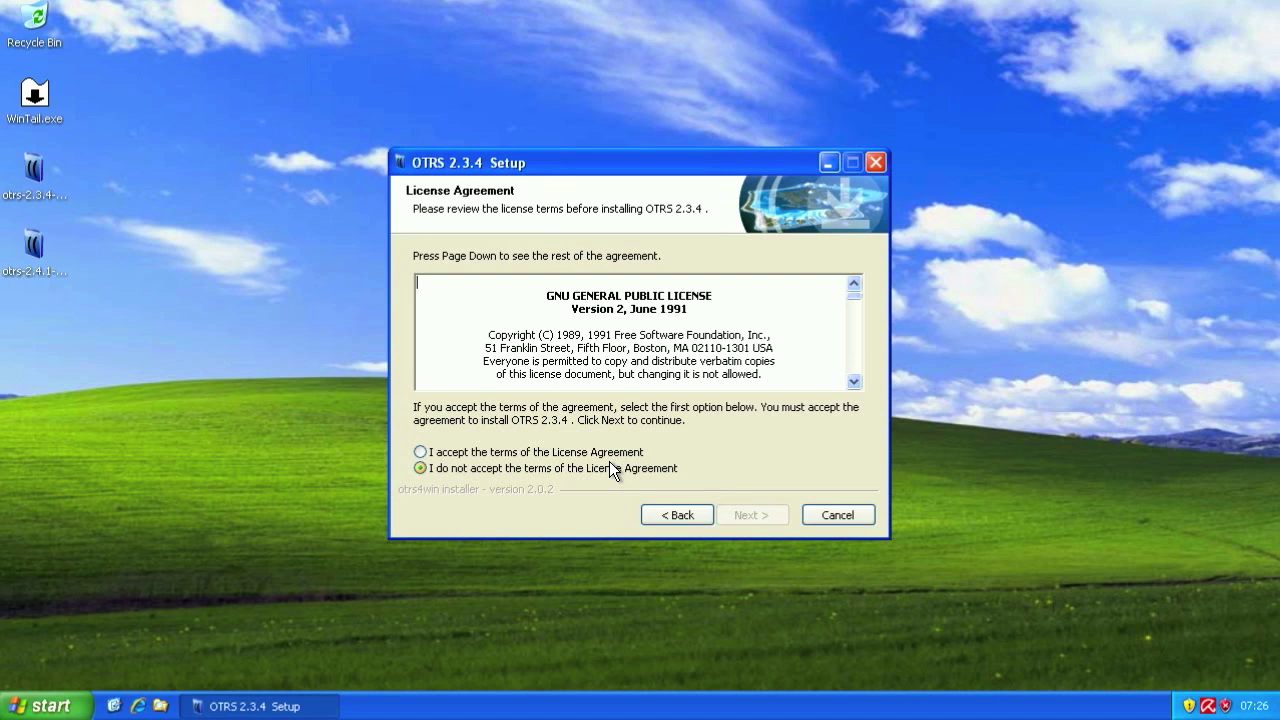
{"action": "left_click", "coordinate": [612, 458]}
{"action": "left_click", "coordinate": [759, 523]}
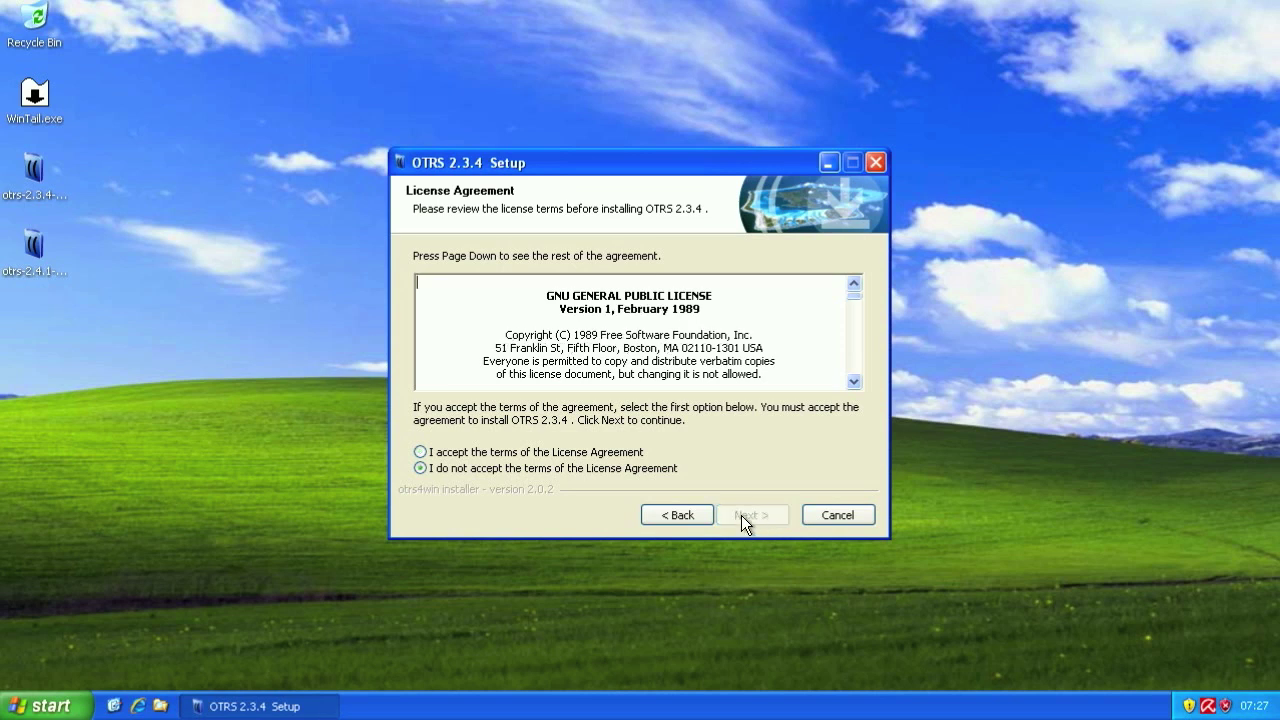
{"action": "left_click", "coordinate": [553, 457]}
{"action": "left_click", "coordinate": [741, 513]}
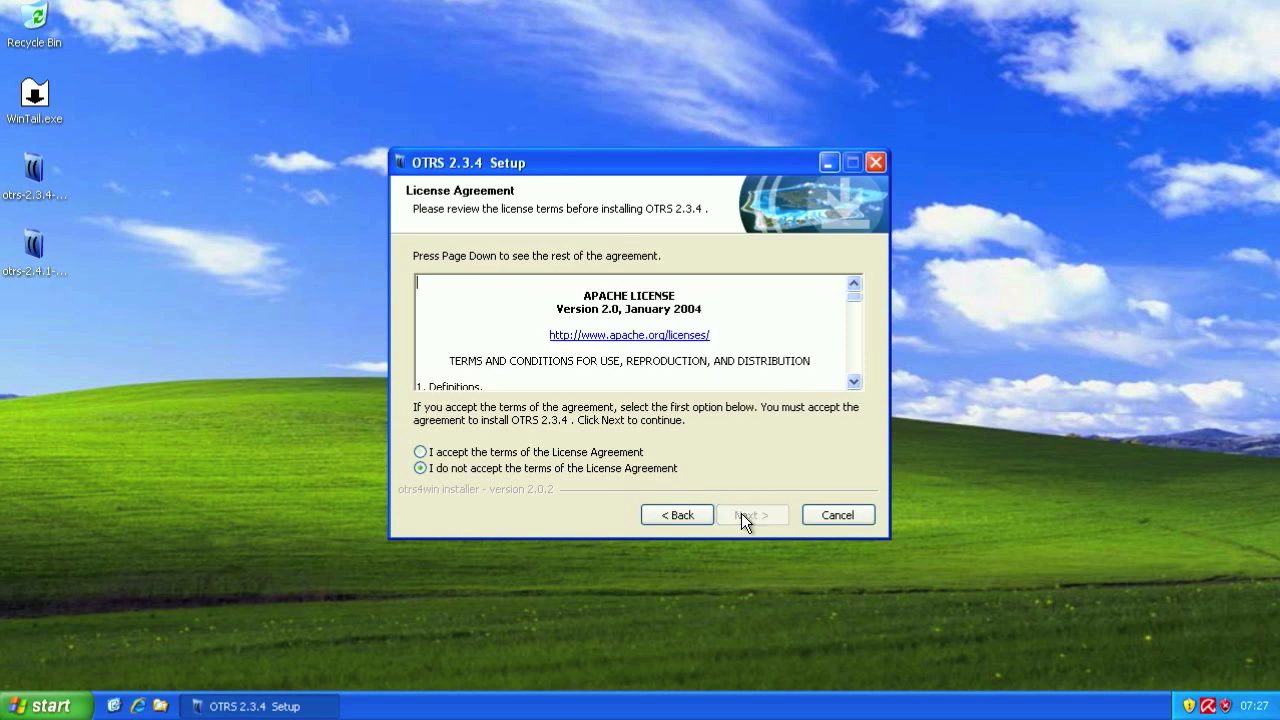
- Accept the Apache licence, keep C:\Program Files\OTRS and the OTRS shortcut folder, and install
{"action": "left_click", "coordinate": [558, 452]}
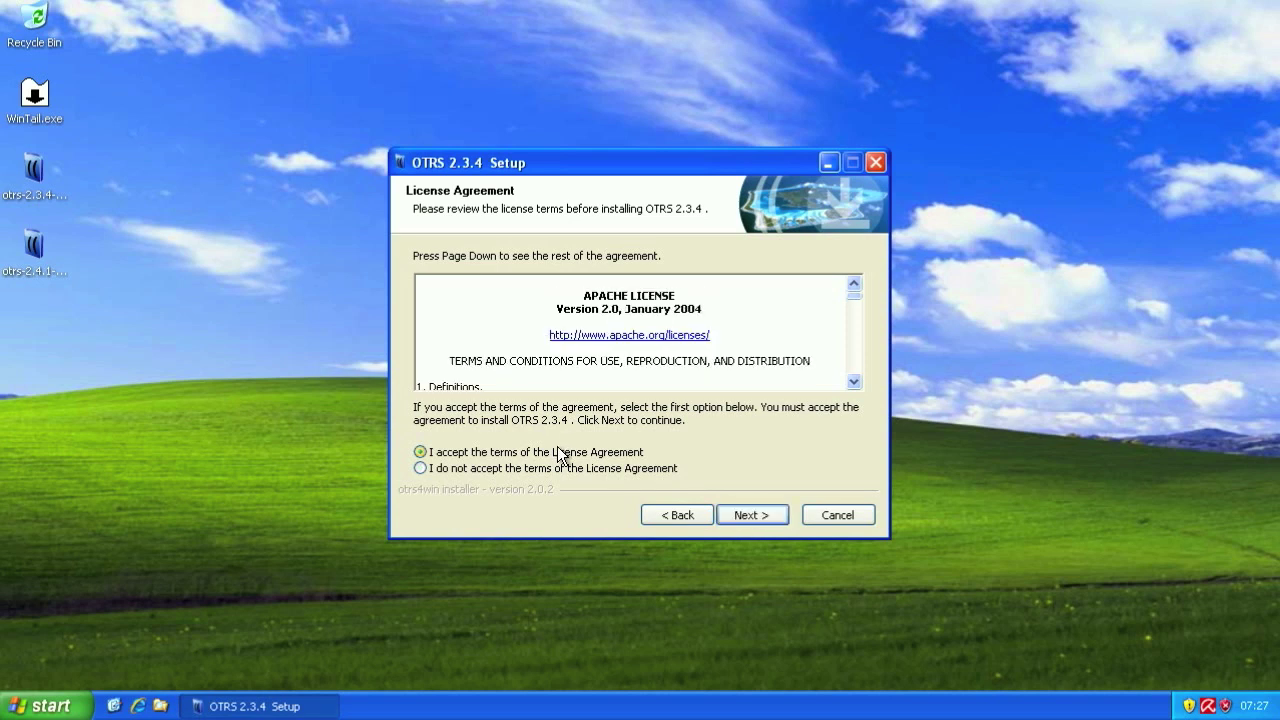
{"action": "left_click", "coordinate": [741, 512]}
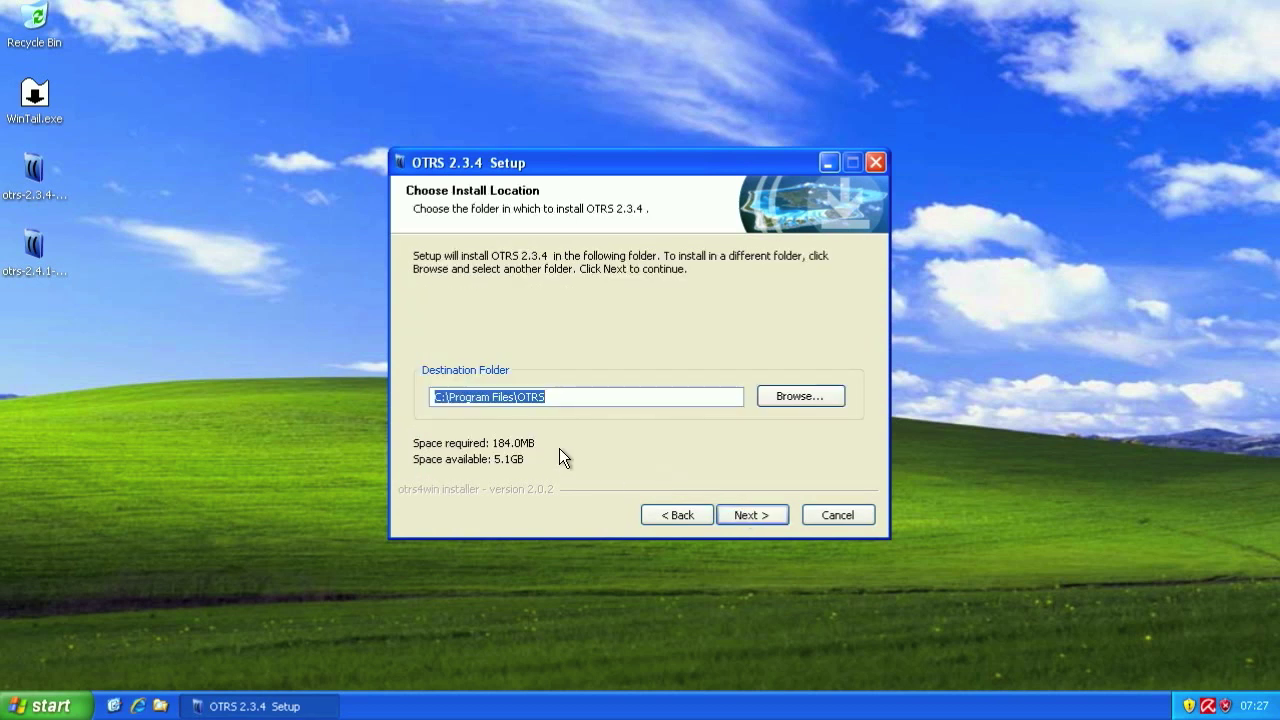
{"action": "left_click", "coordinate": [751, 515]}
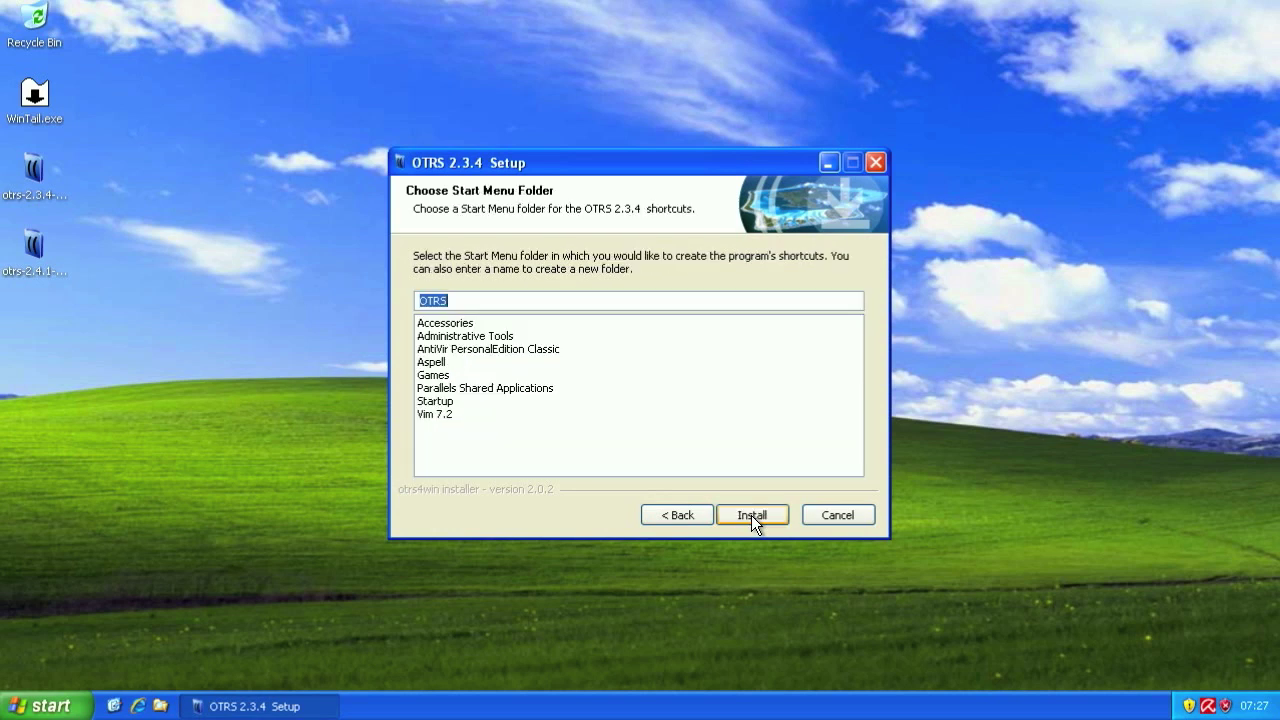
{"action": "left_click", "coordinate": [751, 515]}
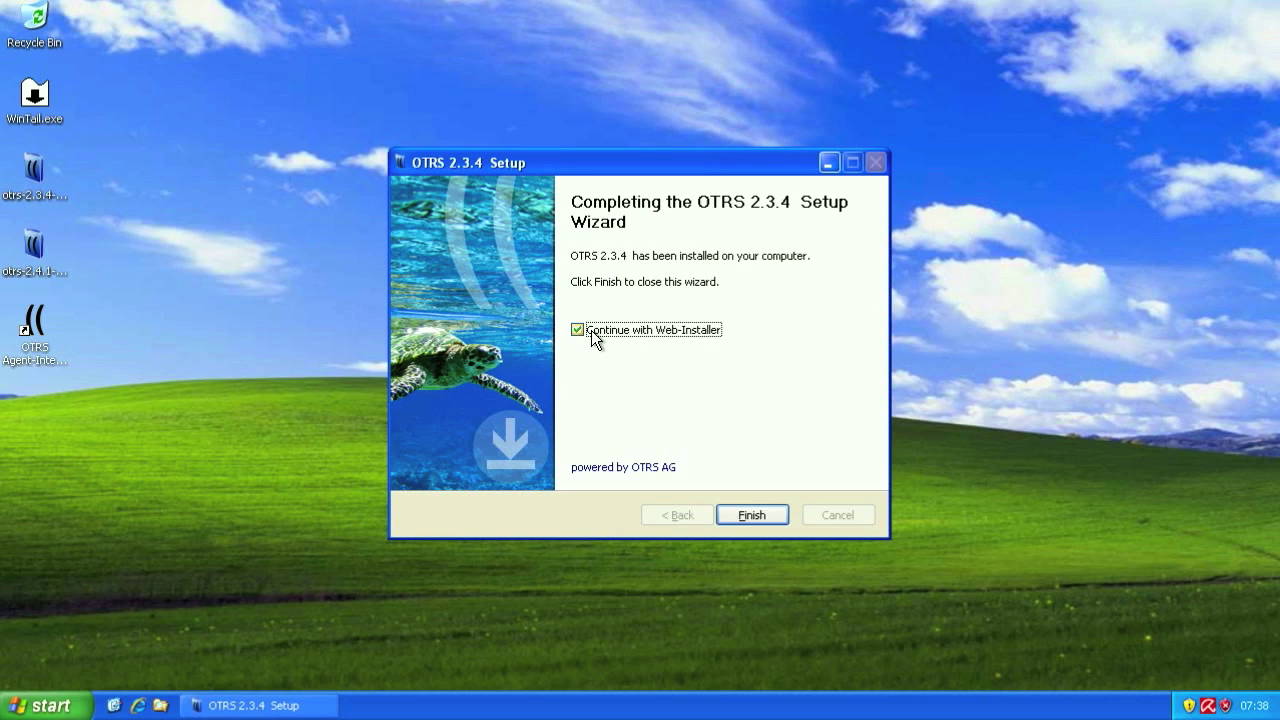
- Finish Setup with 'Continue with Web-Installer' left ticked
{"action": "left_click", "coordinate": [729, 512]}
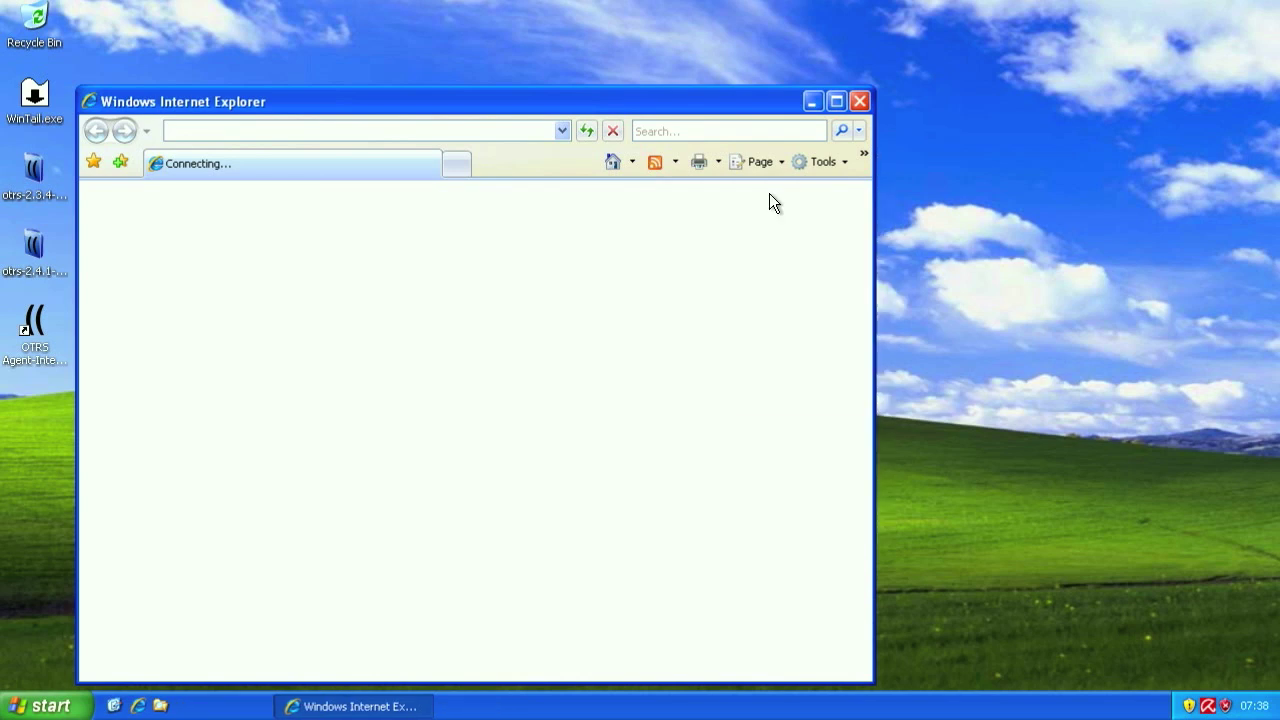
- Maximize Internet Explorer, pass the Web-Installer welcome page and accept the GPL licence
{"action": "left_click", "coordinate": [836, 102]}
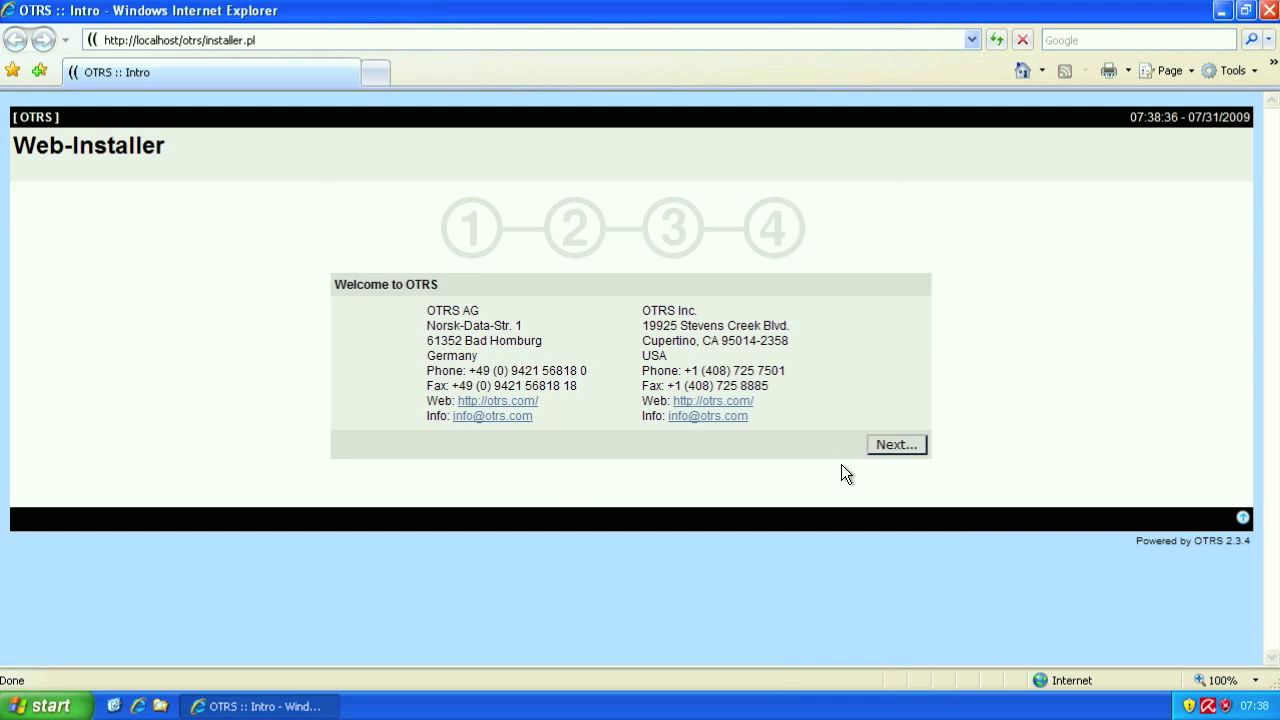
{"action": "left_click", "coordinate": [879, 452]}
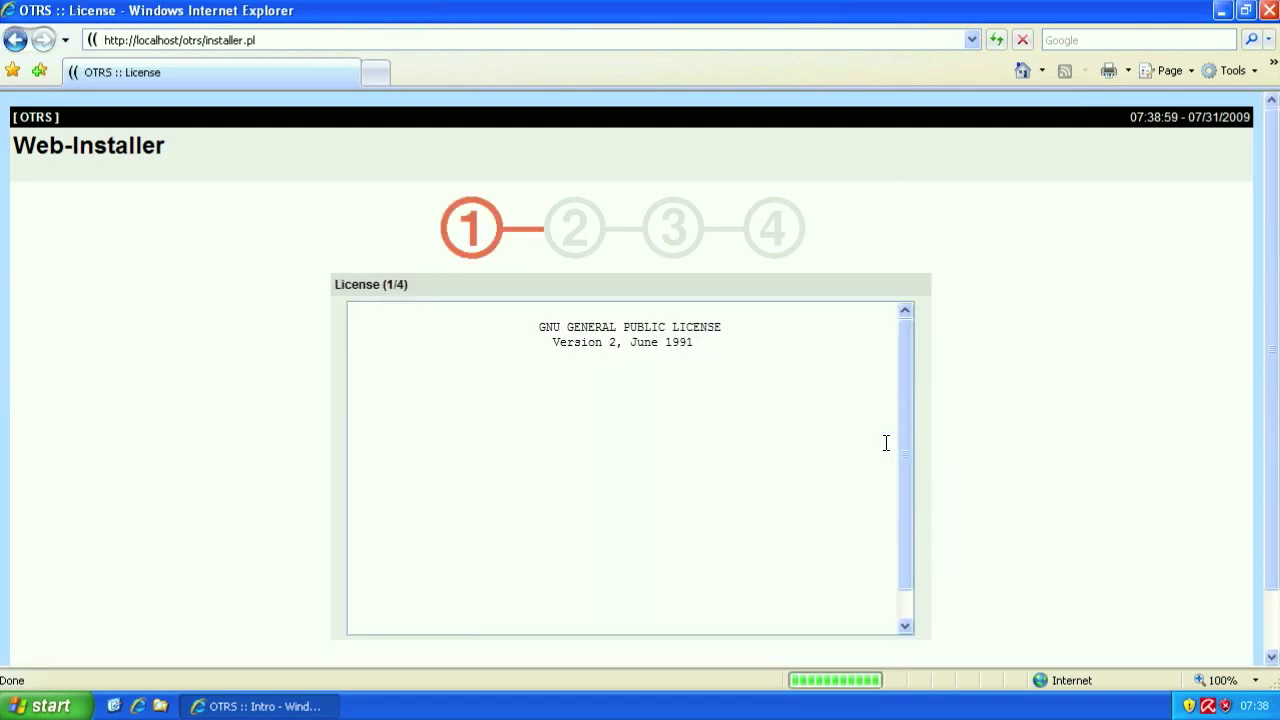
{"action": "scroll", "coordinate": [897, 437], "scroll_direction": "down", "scroll_amount": 15}
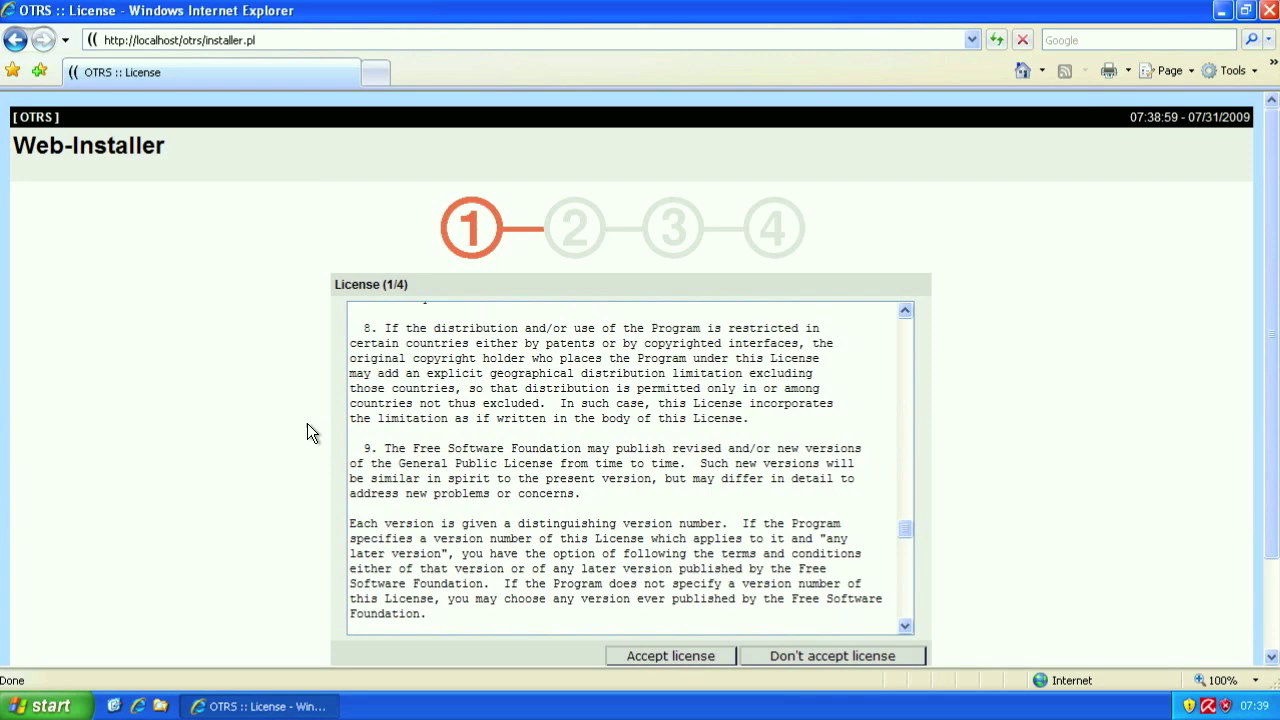
{"action": "scroll", "coordinate": [266, 434], "scroll_direction": "down", "scroll_amount": 2}
{"action": "scroll", "coordinate": [512, 358], "scroll_direction": "down", "scroll_amount": 12}
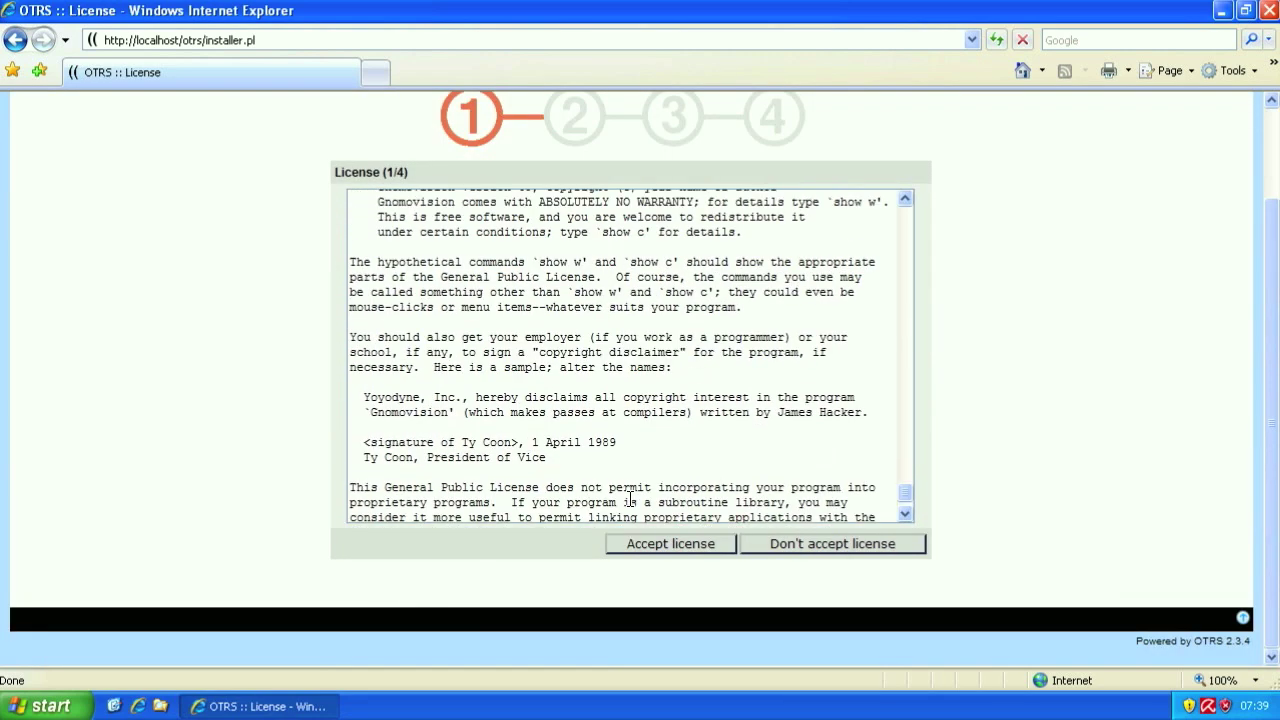
{"action": "left_click", "coordinate": [655, 543]}
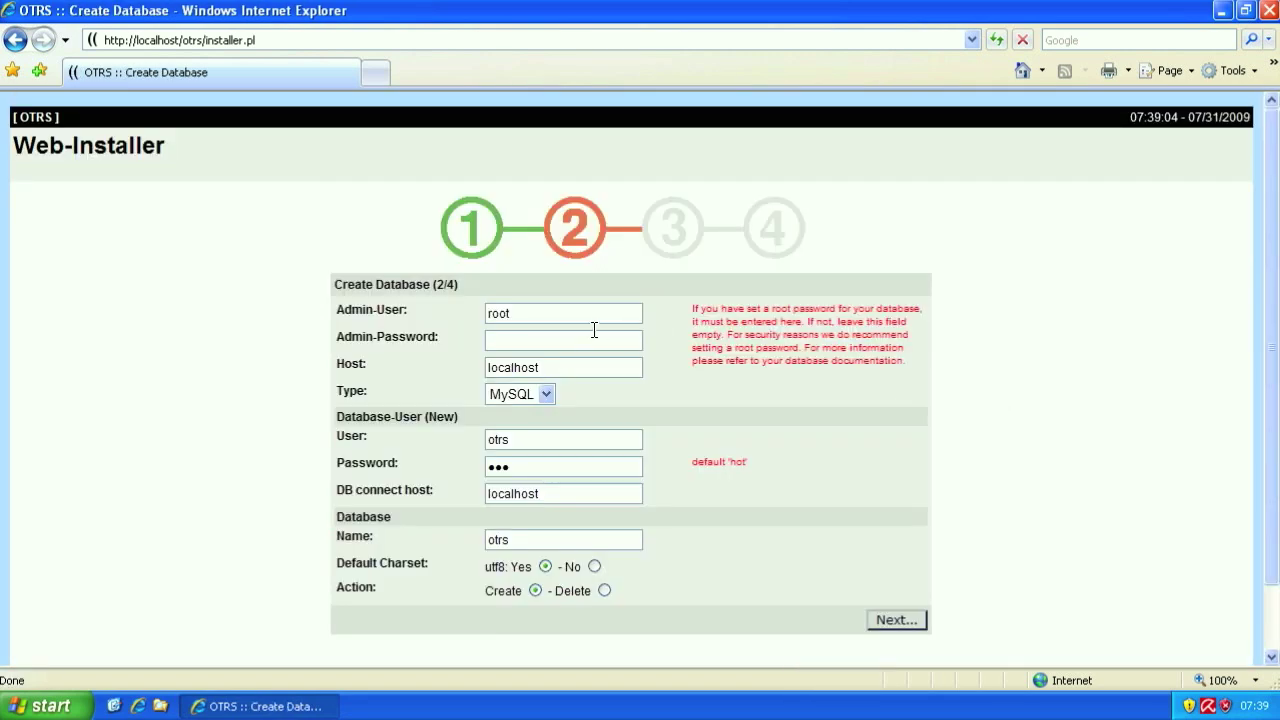
- Set the new database user name to otrs-new and enter its password
{"action": "scroll", "coordinate": [595, 333], "scroll_direction": "down", "scroll_amount": 2}
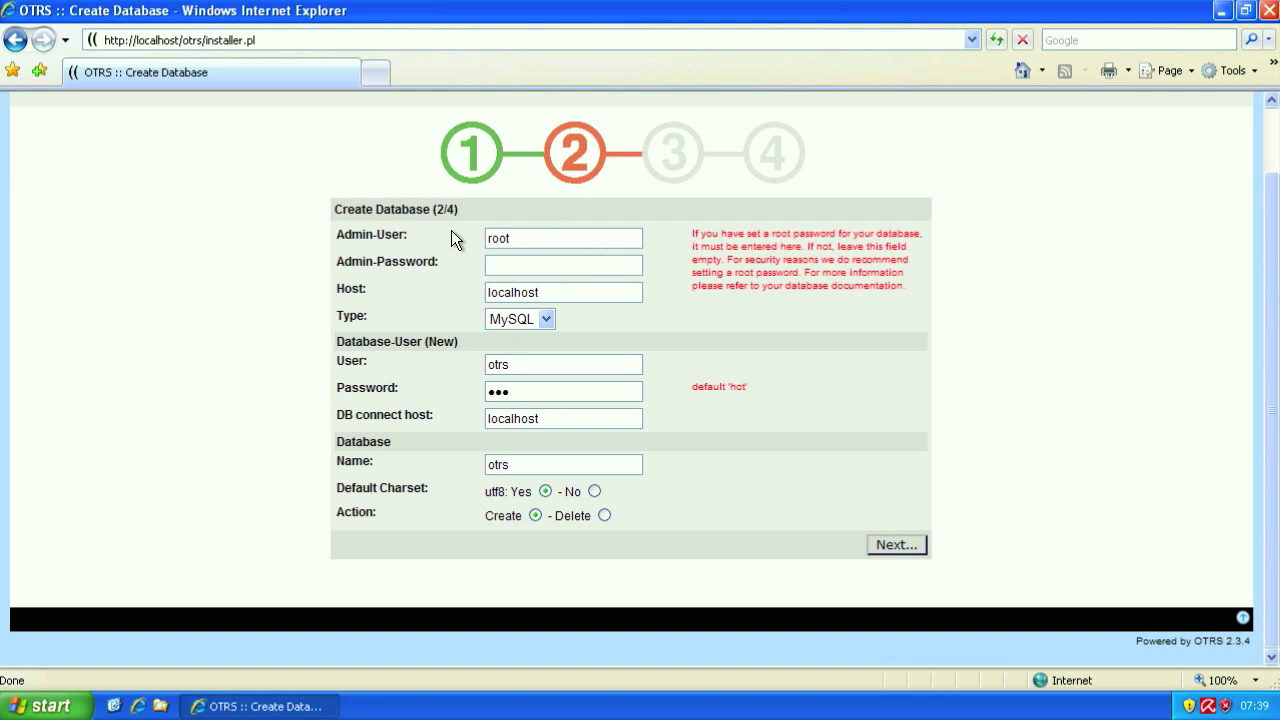
{"action": "left_click_drag", "start_coordinate": [329, 223], "coordinate": [420, 237]}
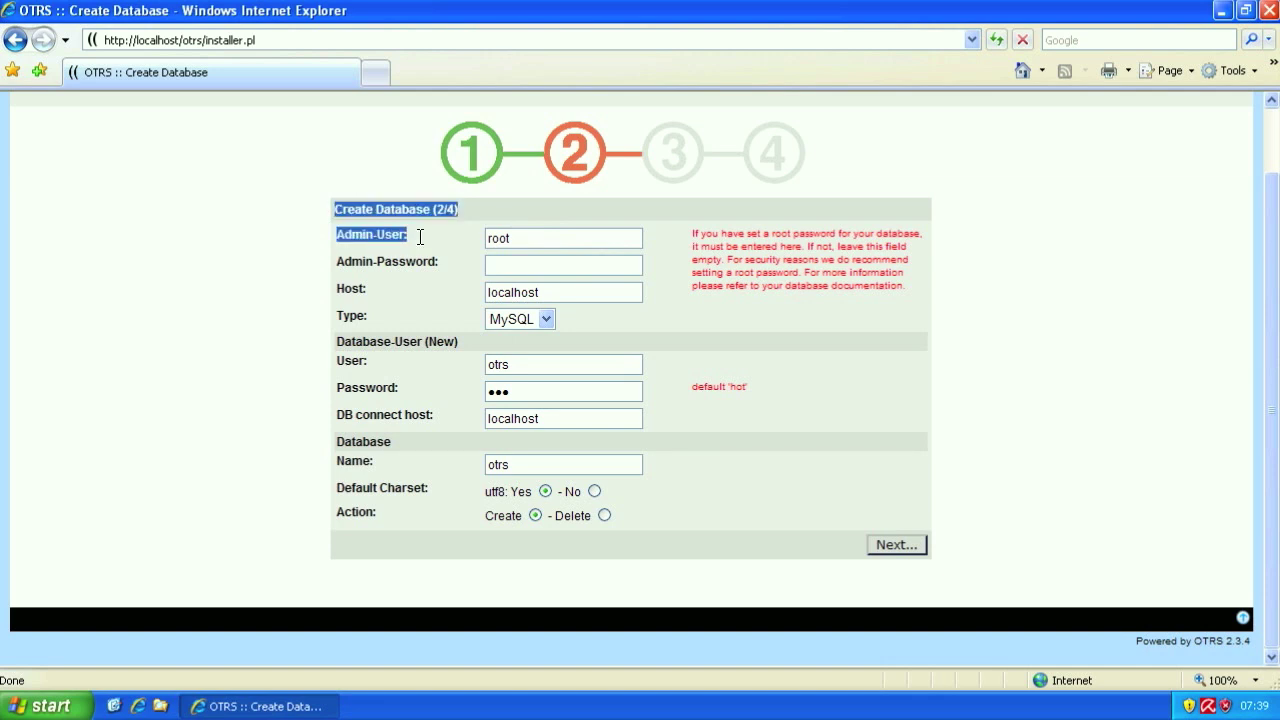
{"action": "left_click", "coordinate": [437, 250]}
{"action": "left_click", "coordinate": [526, 267]}
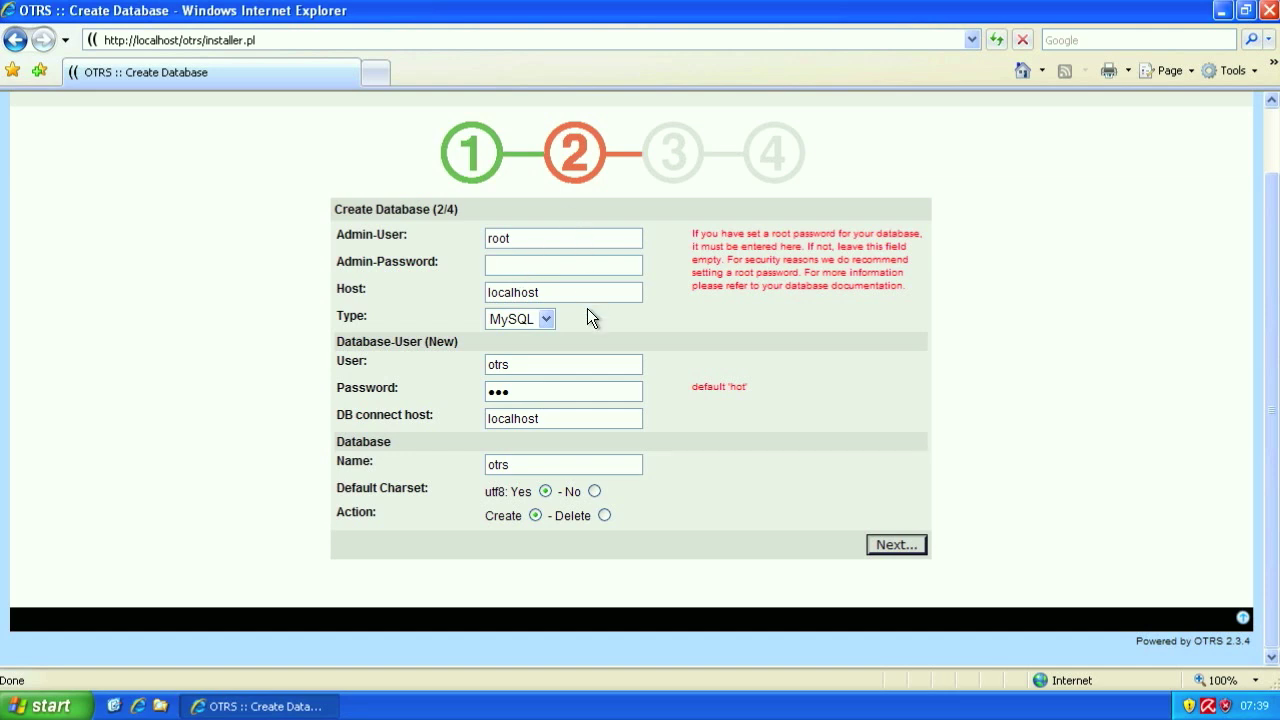
{"action": "left_click", "coordinate": [523, 365]}
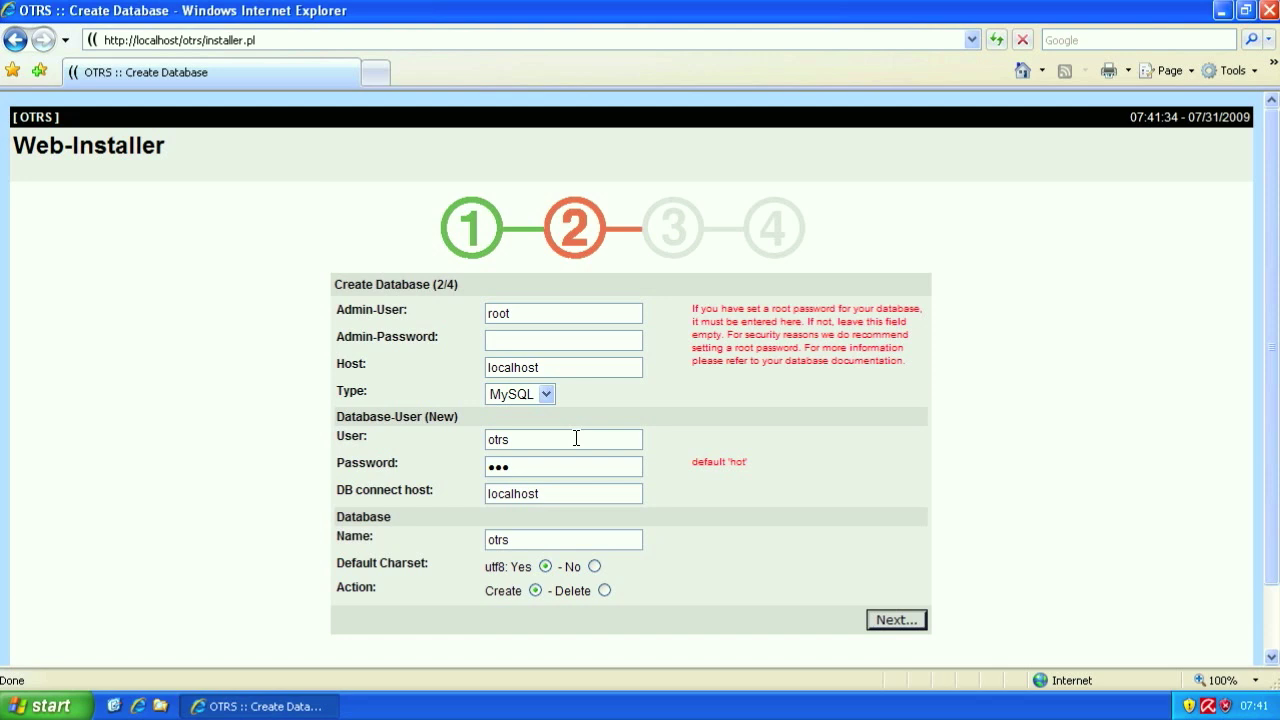
{"action": "key", "text": "Tab"}
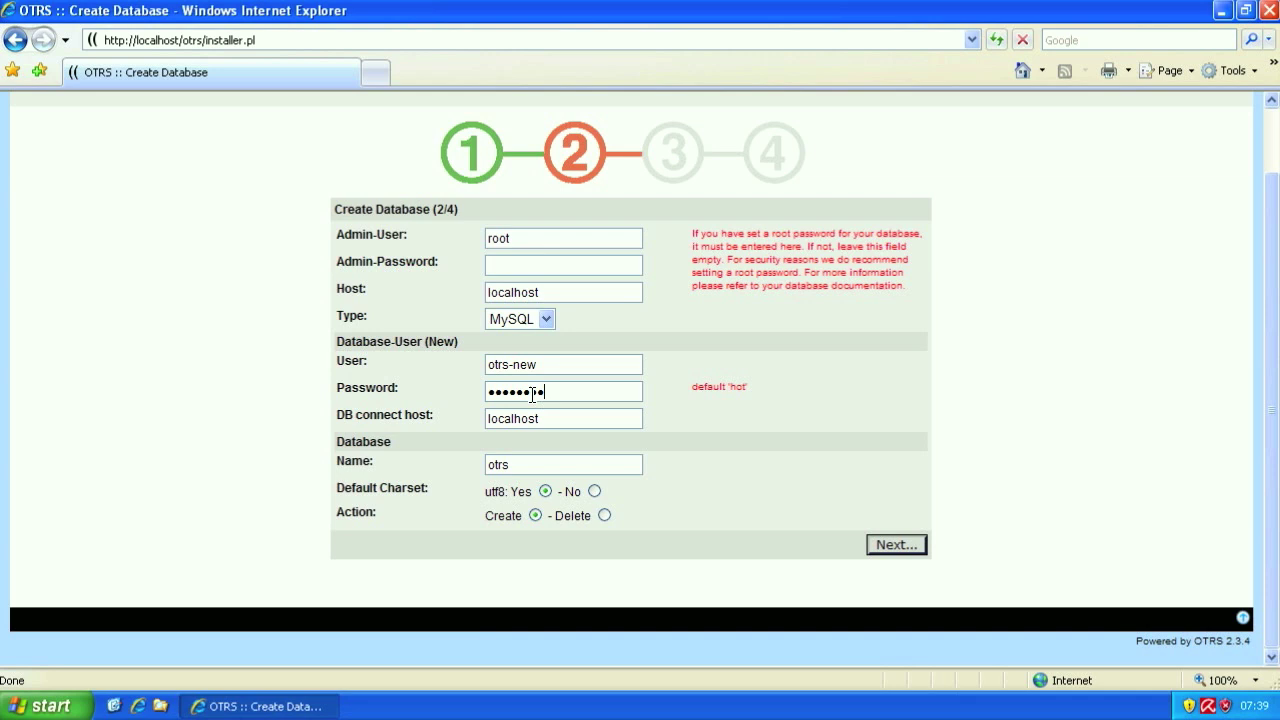
- Keep utf8 charset Yes and action Create, then submit to create the otrs database
{"action": "double_click", "coordinate": [736, 388]}
{"action": "left_click_drag", "start_coordinate": [479, 493], "coordinate": [535, 491]}
{"action": "double_click", "coordinate": [571, 492]}
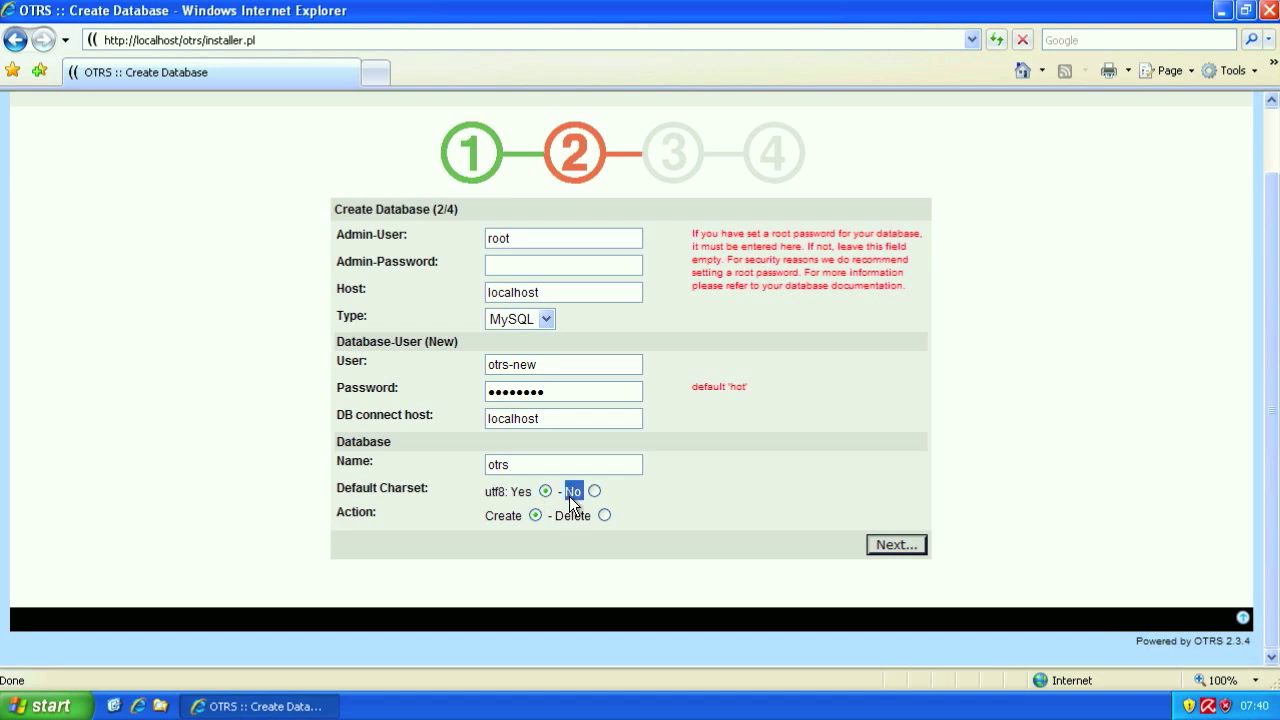
{"action": "triple_click", "coordinate": [515, 493]}
{"action": "double_click", "coordinate": [512, 493]}
{"action": "double_click", "coordinate": [496, 519]}
{"action": "left_click", "coordinate": [603, 515]}
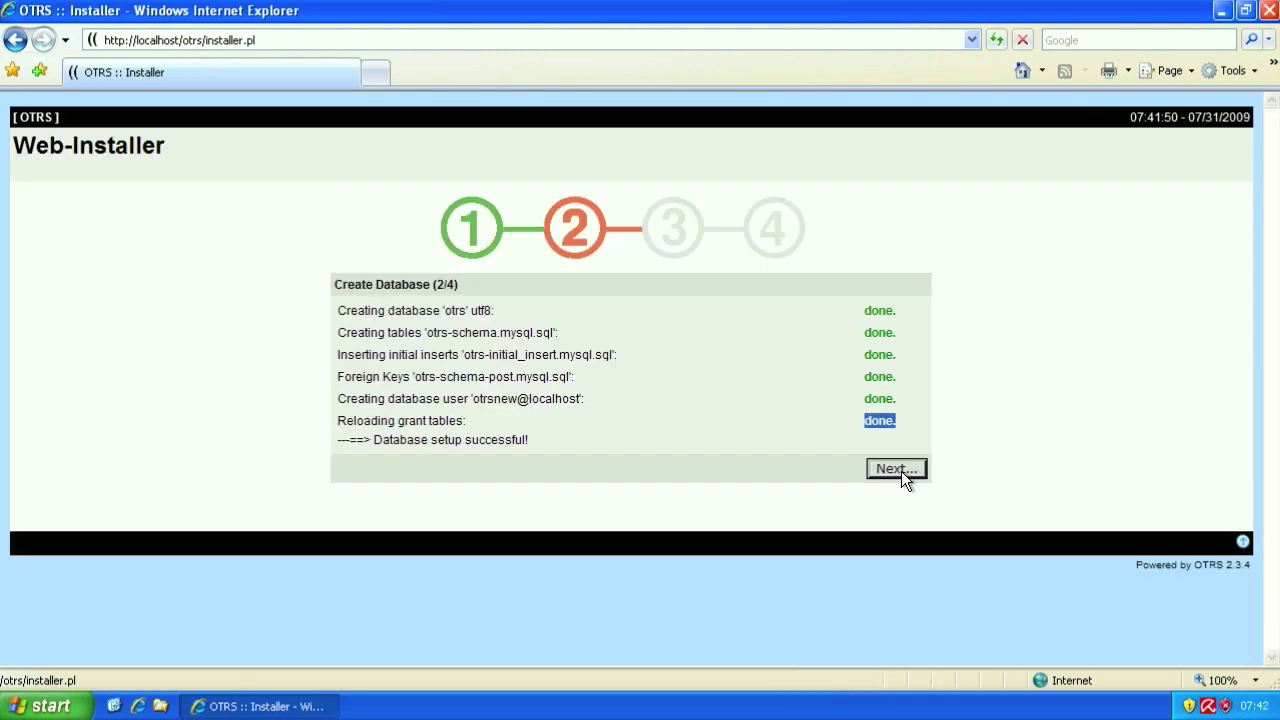
{"action": "left_click", "coordinate": [896, 469]}
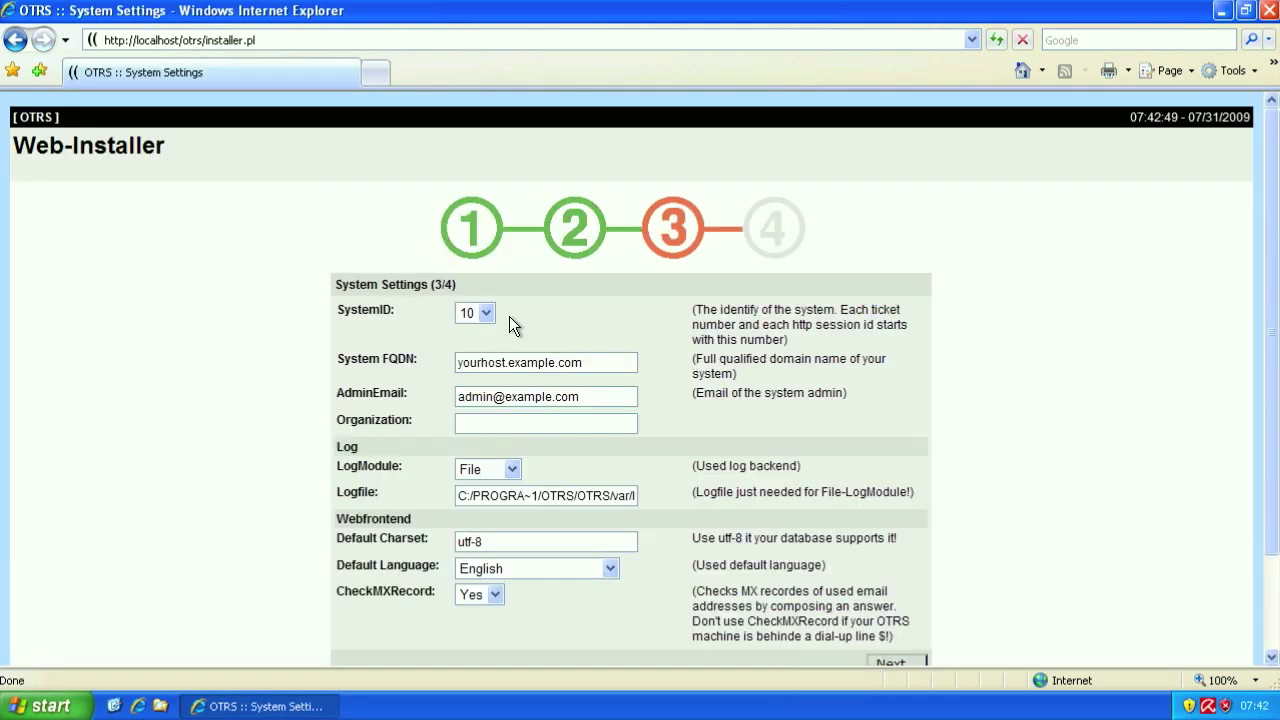
- Keep SystemID 10, review the FQDN, AdminEmail and Organization fields, and keep File logging
{"action": "left_click", "coordinate": [485, 314]}
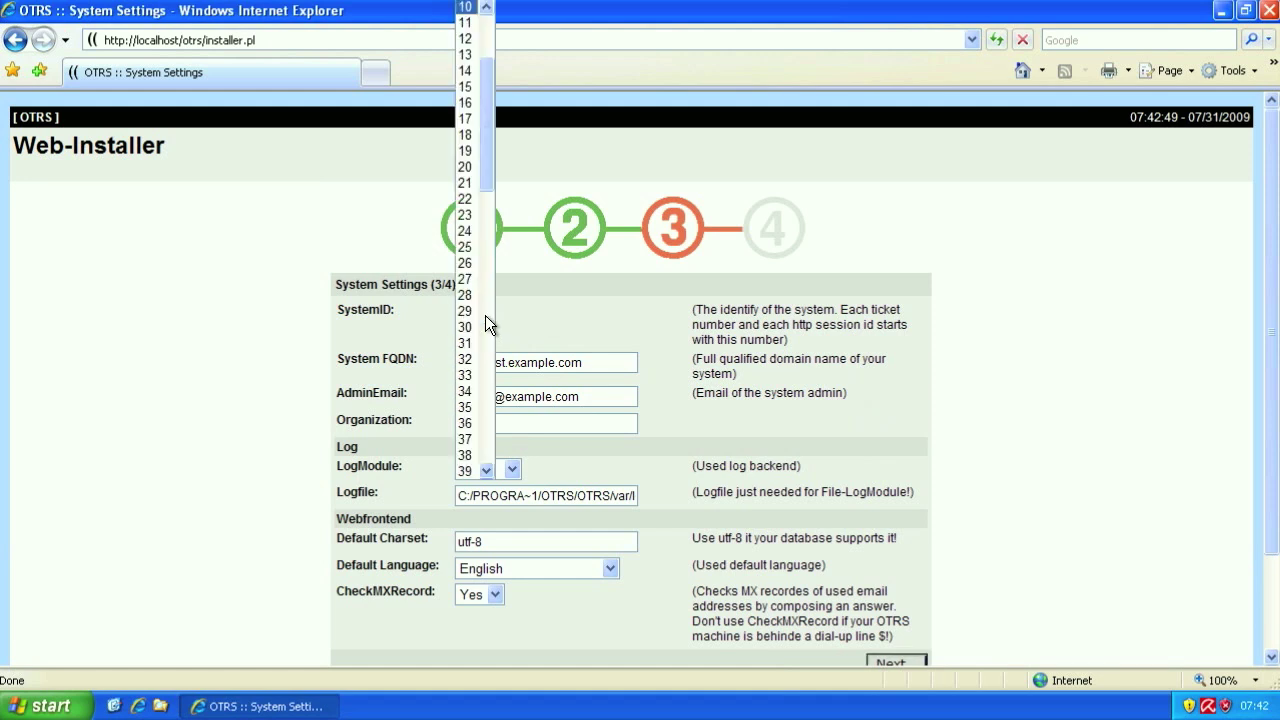
{"action": "left_click", "coordinate": [540, 324]}
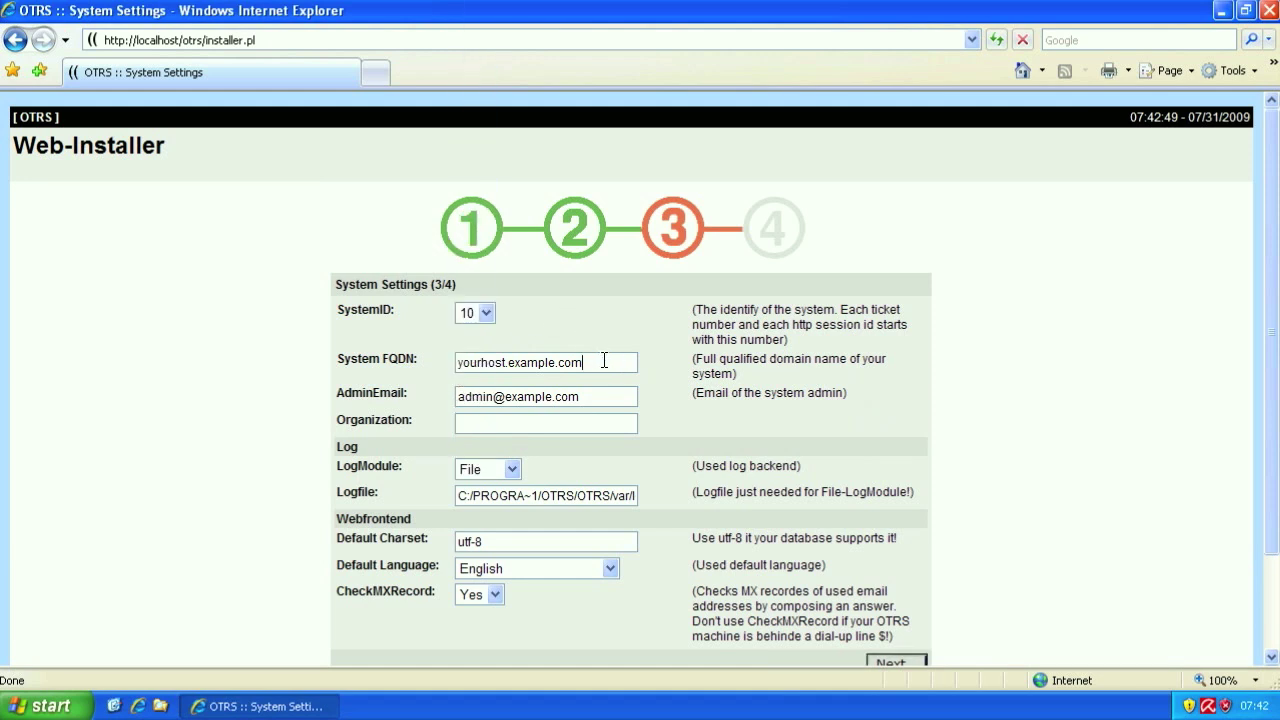
{"action": "scroll", "coordinate": [619, 350], "scroll_direction": "down", "scroll_amount": 3}
{"action": "left_click", "coordinate": [590, 250]}
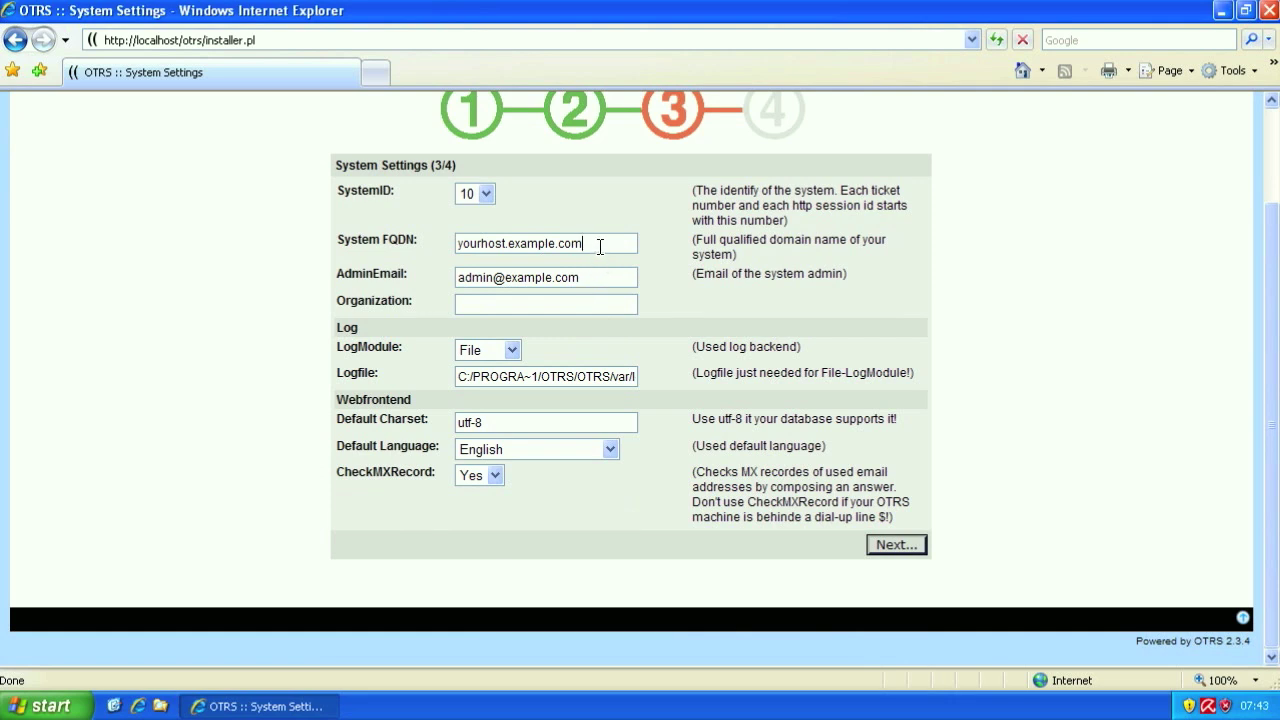
{"action": "left_click_drag", "start_coordinate": [598, 247], "coordinate": [164, 207]}
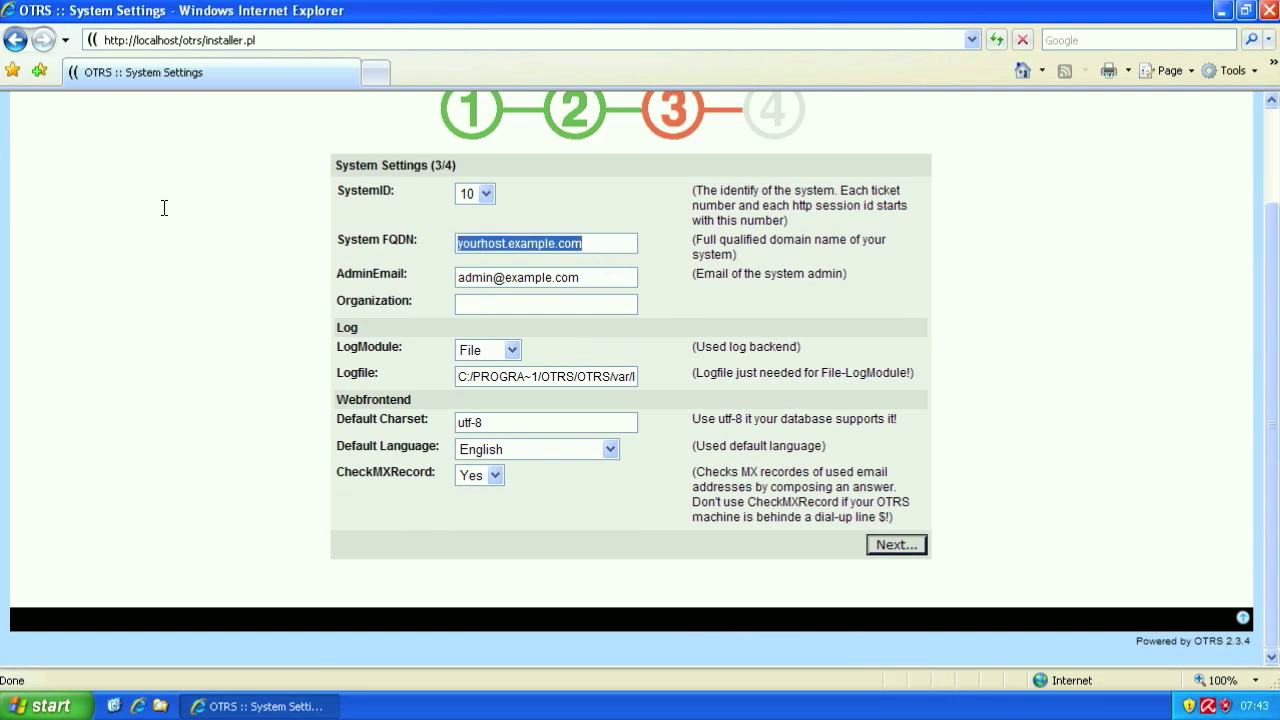
{"action": "left_click", "coordinate": [596, 285]}
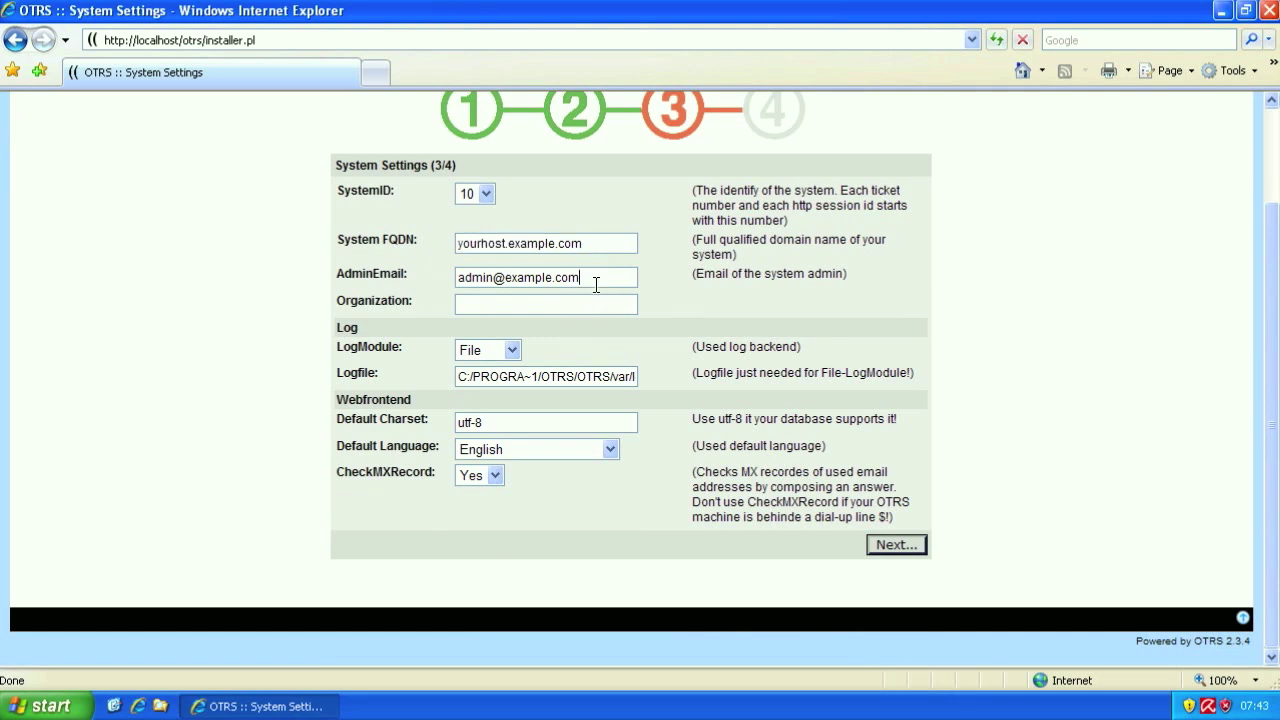
{"action": "left_click", "coordinate": [486, 302]}
{"action": "left_click", "coordinate": [512, 350]}
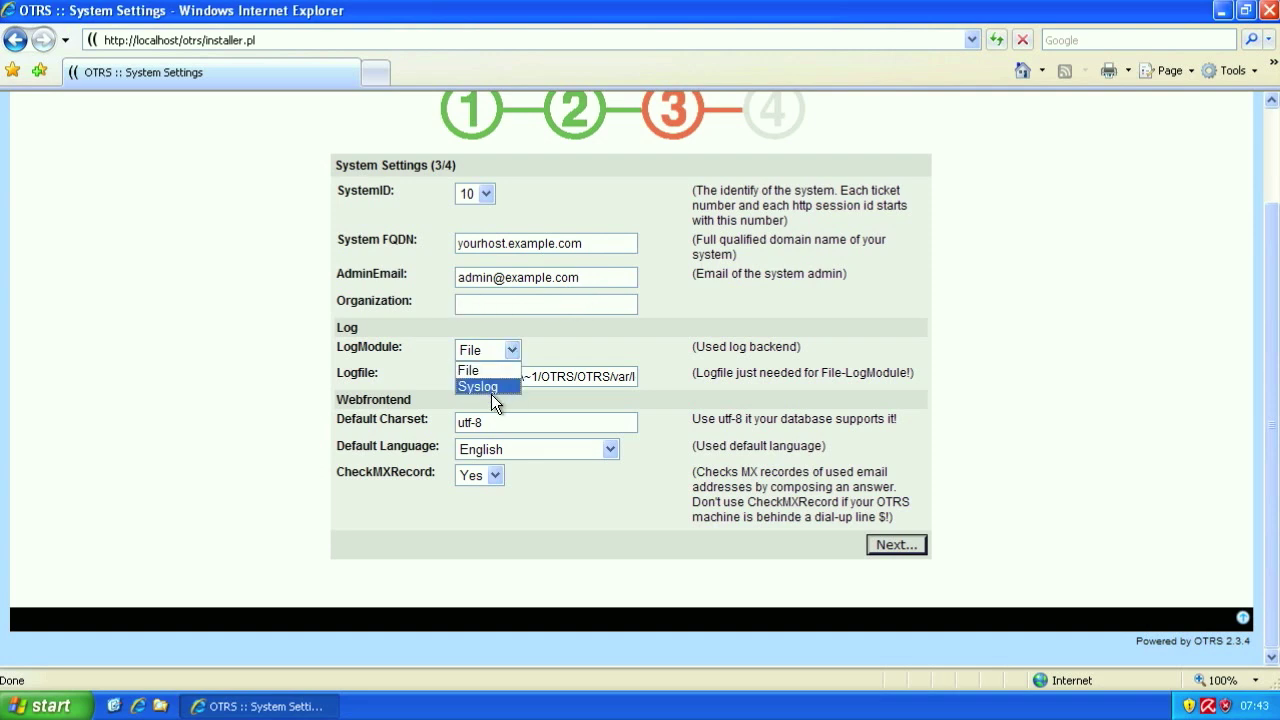
{"action": "left_click", "coordinate": [565, 341]}
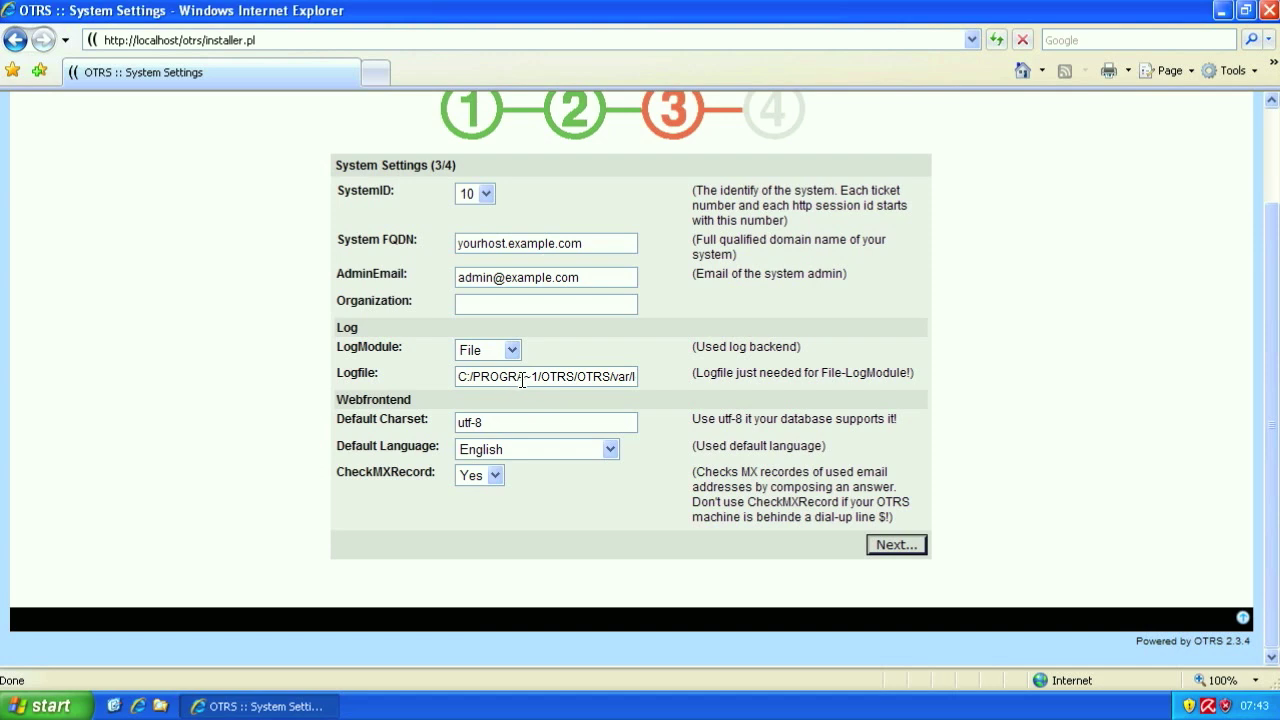
- Leave the default charset as utf-8 and CheckMXRecord at Yes, then submit the system settings
{"action": "left_click_drag", "start_coordinate": [537, 378], "coordinate": [662, 375]}
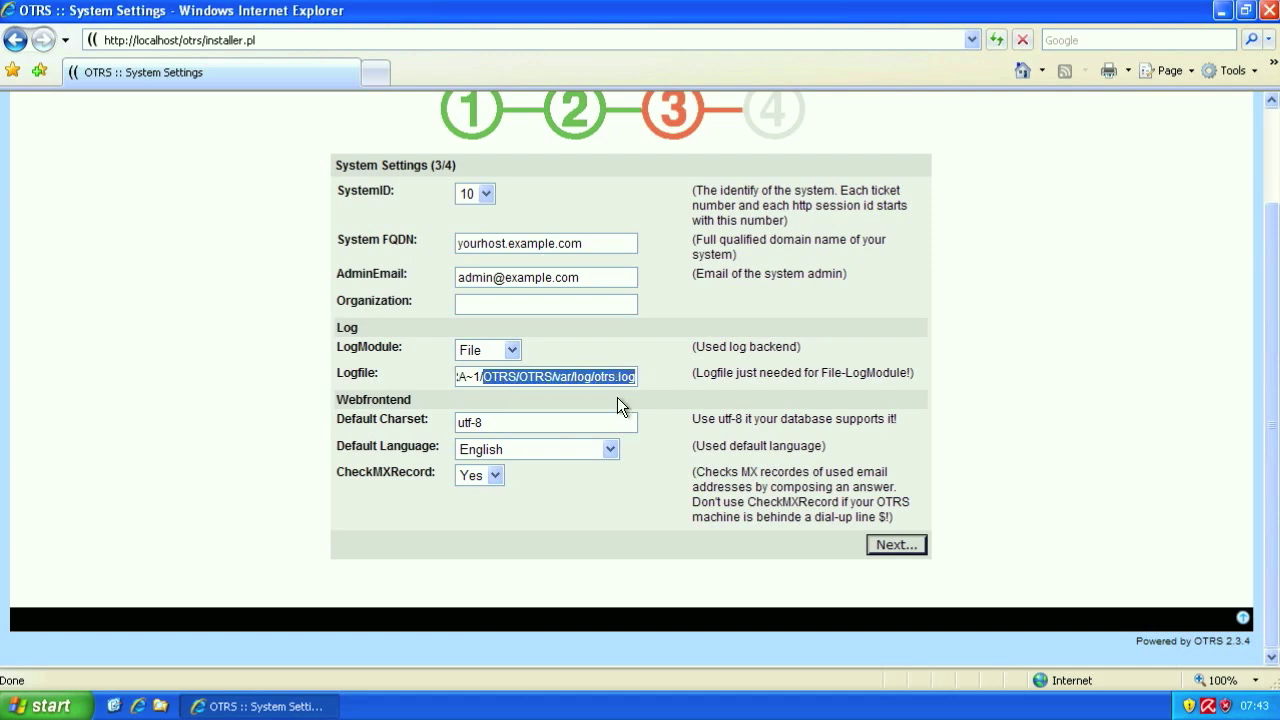
{"action": "left_click", "coordinate": [595, 378]}
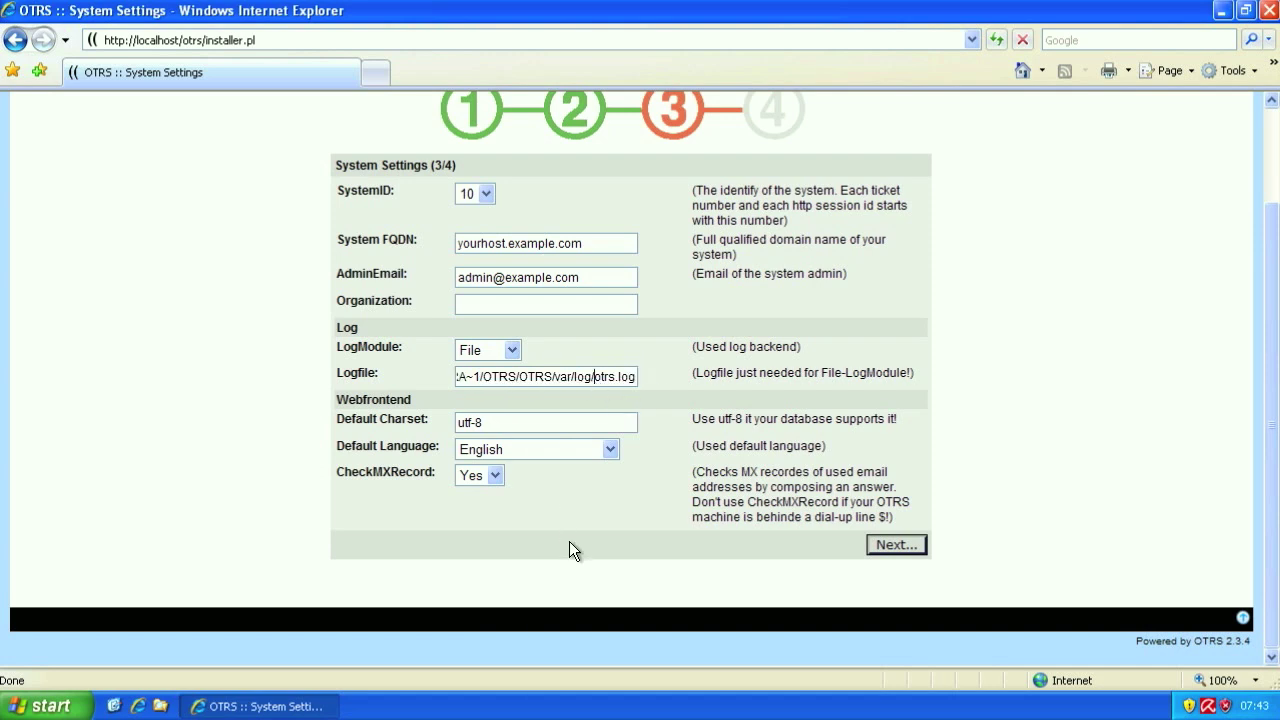
{"action": "left_click", "coordinate": [496, 424]}
{"action": "left_click", "coordinate": [483, 475]}
{"action": "left_click", "coordinate": [483, 475]}
{"action": "left_click", "coordinate": [492, 477]}
{"action": "left_click", "coordinate": [517, 488]}
{"action": "left_click", "coordinate": [917, 545]}
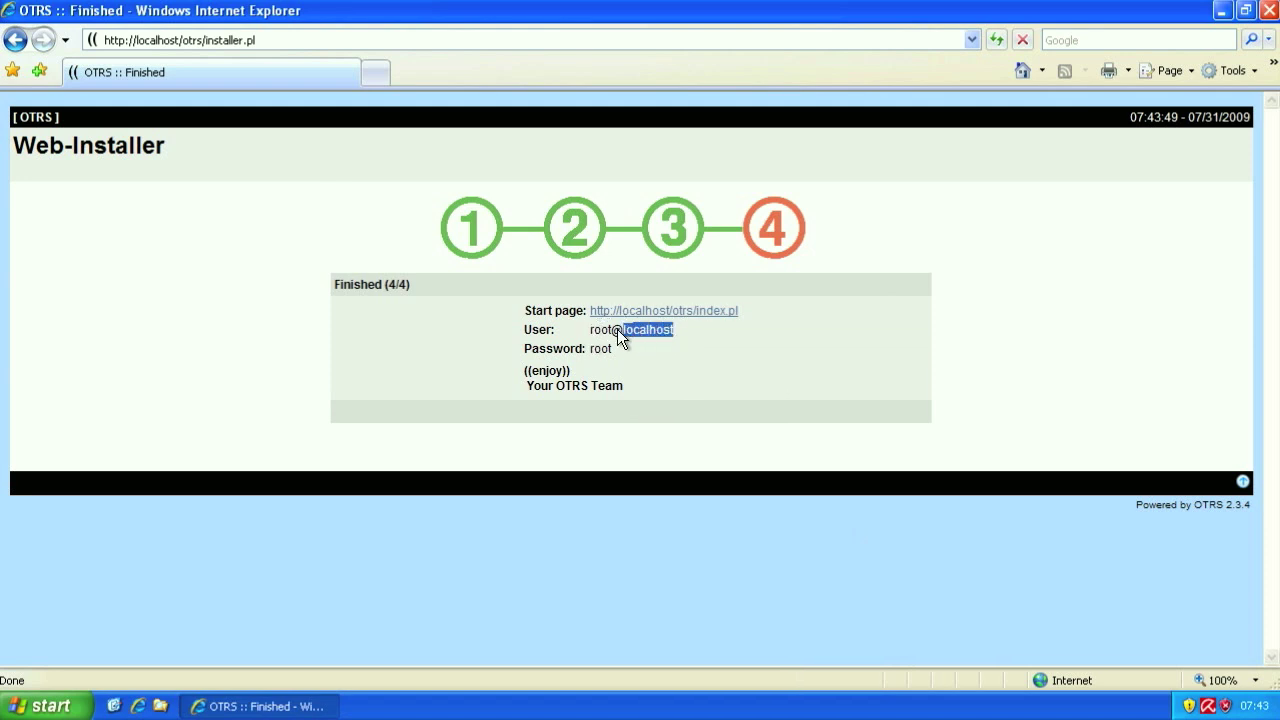
- Note the root@localhost admin username and its listed password on the Finished page
{"action": "left_click_drag", "start_coordinate": [589, 348], "coordinate": [617, 348]}
{"action": "triple_click", "coordinate": [627, 329]}
{"action": "double_click", "coordinate": [601, 349]}
{"action": "double_click", "coordinate": [628, 333]}
{"action": "left_click_drag", "start_coordinate": [589, 348], "coordinate": [662, 350]}
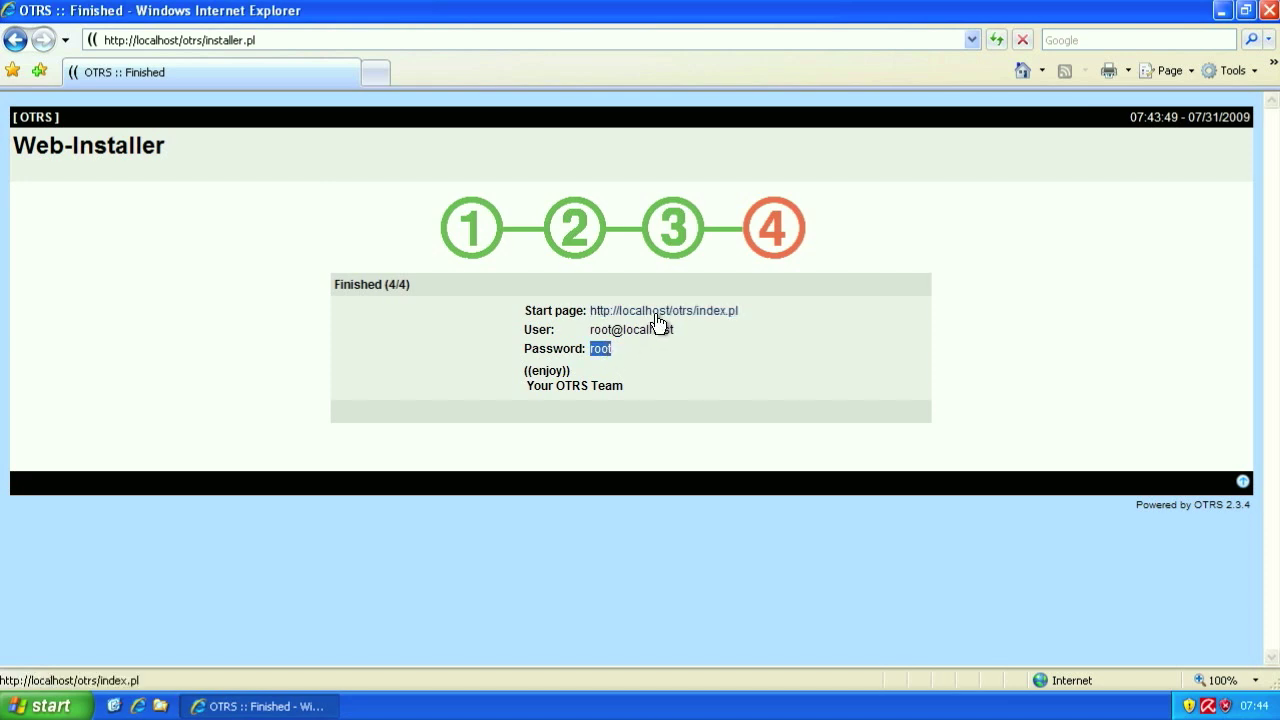
{"action": "left_click", "coordinate": [658, 312]}
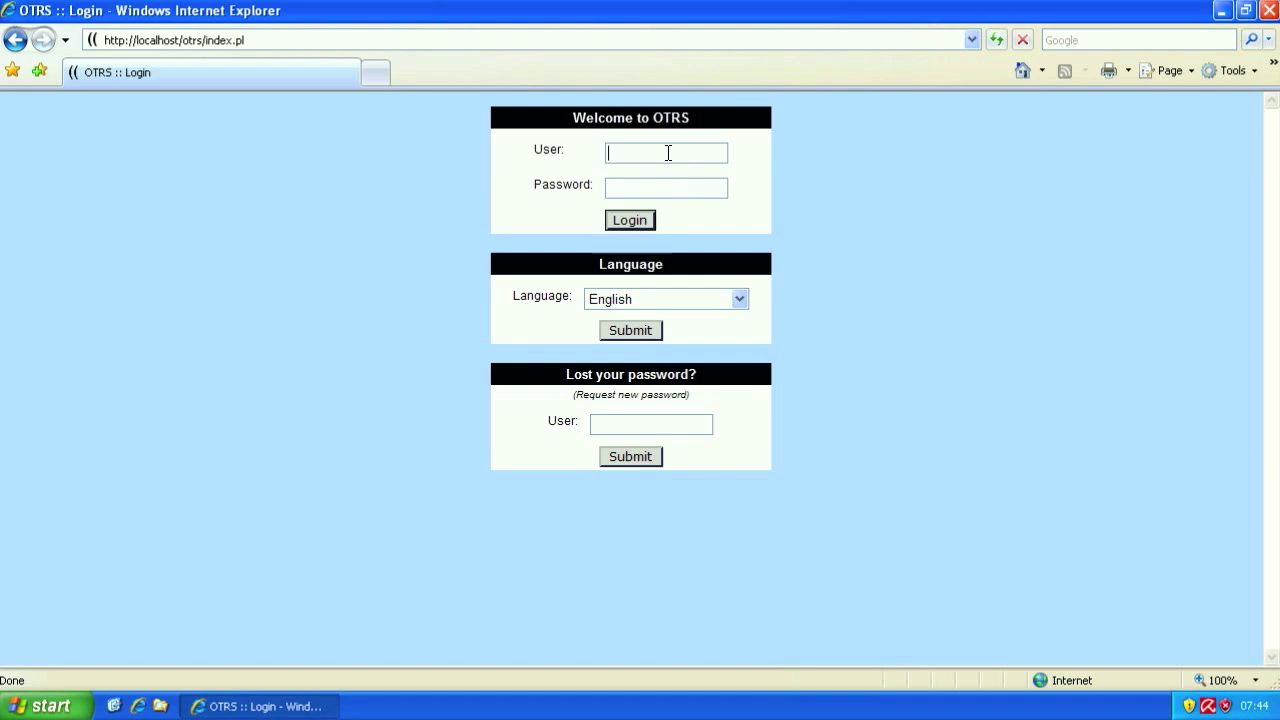
{"action": "left_click", "coordinate": [668, 152]}
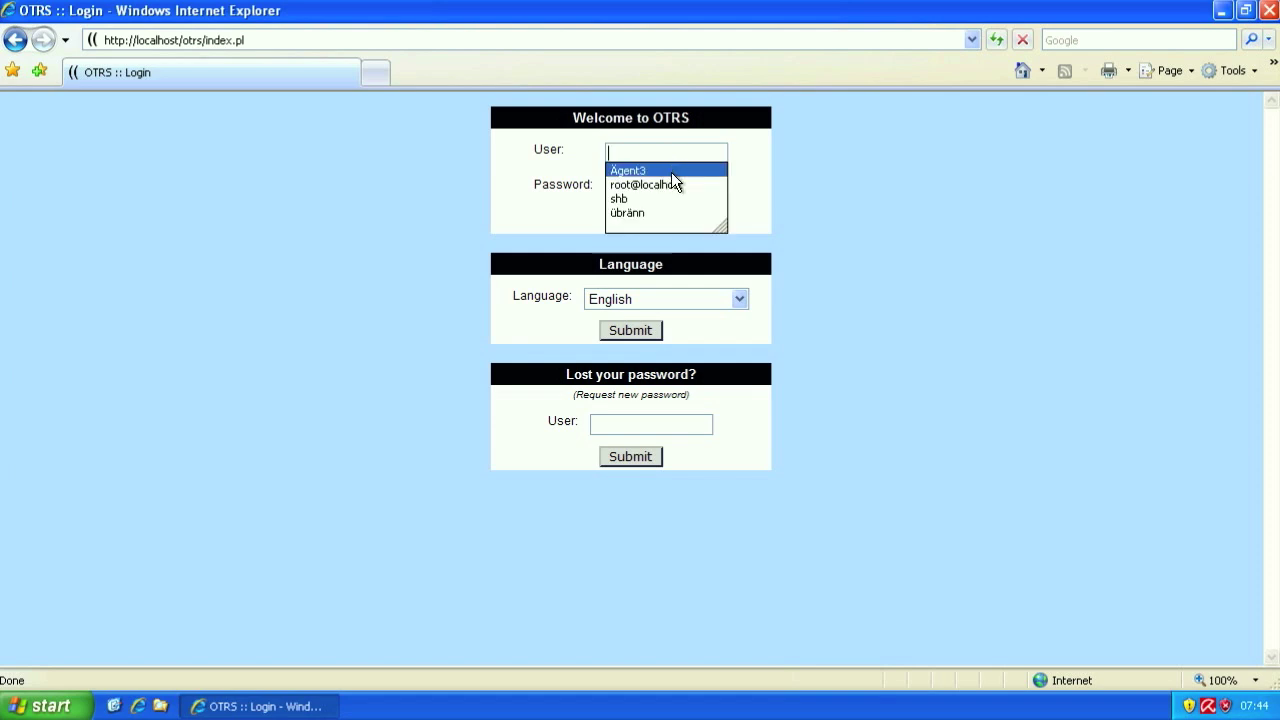
{"action": "left_click", "coordinate": [669, 179]}
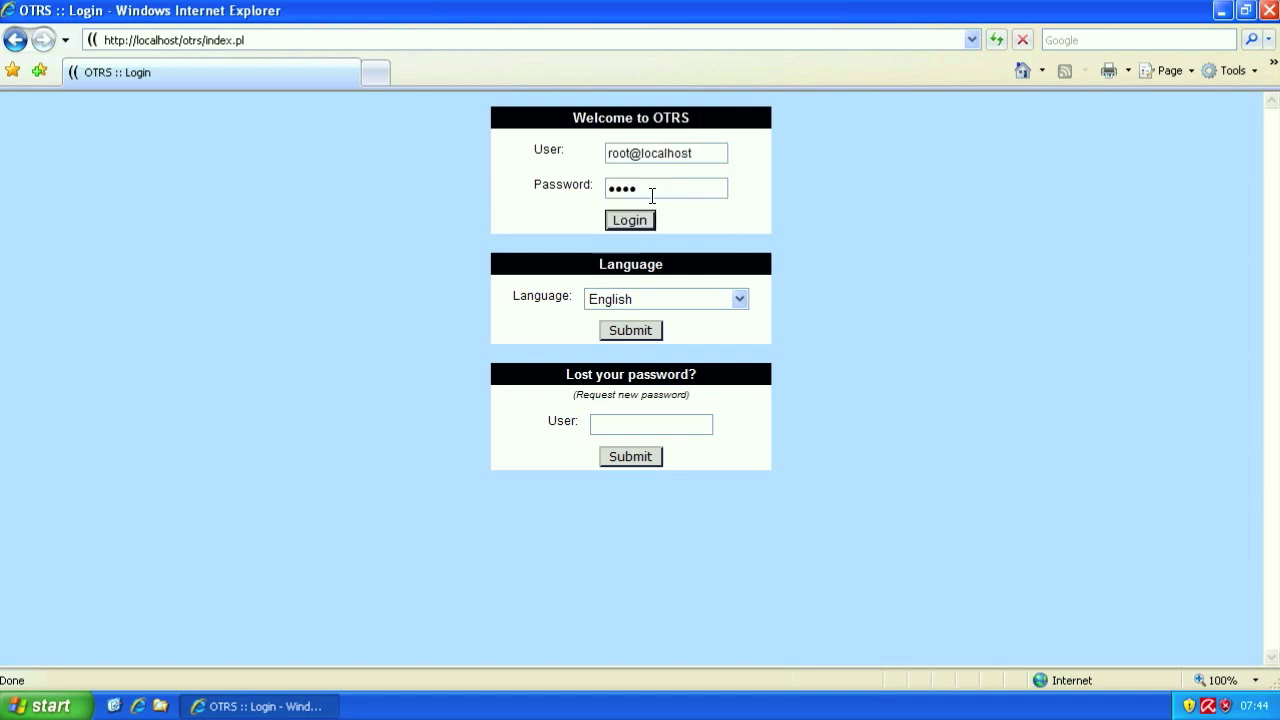
{"action": "left_click", "coordinate": [627, 220]}
{"action": "left_click", "coordinate": [627, 220]}
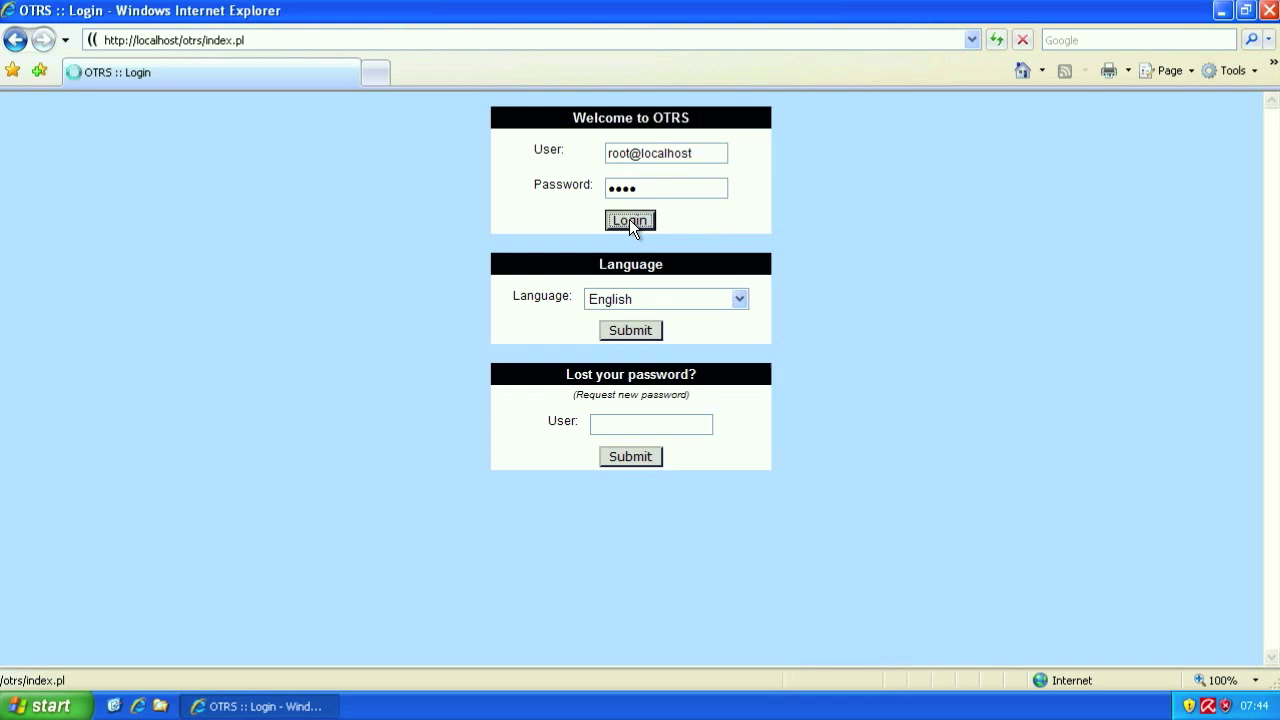